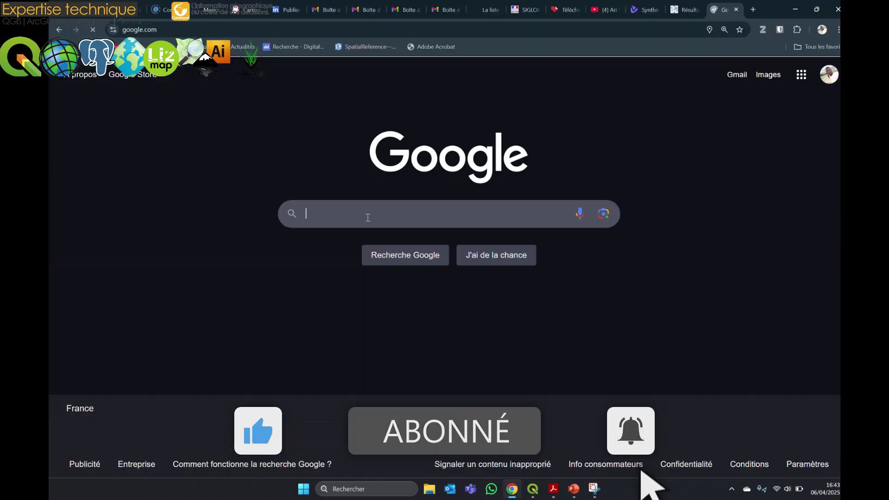
Search the web for "Esri sentinel 2" and open Esri's Sentinel-2 Land Cover Explorer.
left_click(368, 218)
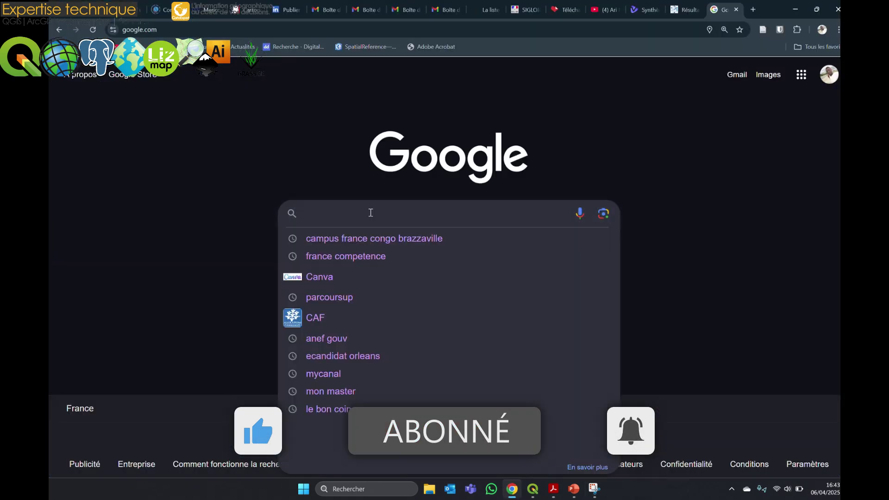
type("Esri")
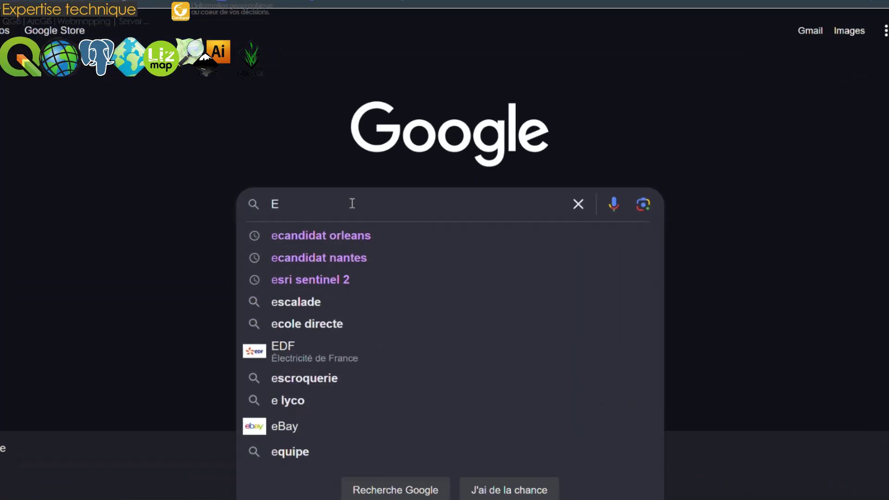
type(" sentinel 2")
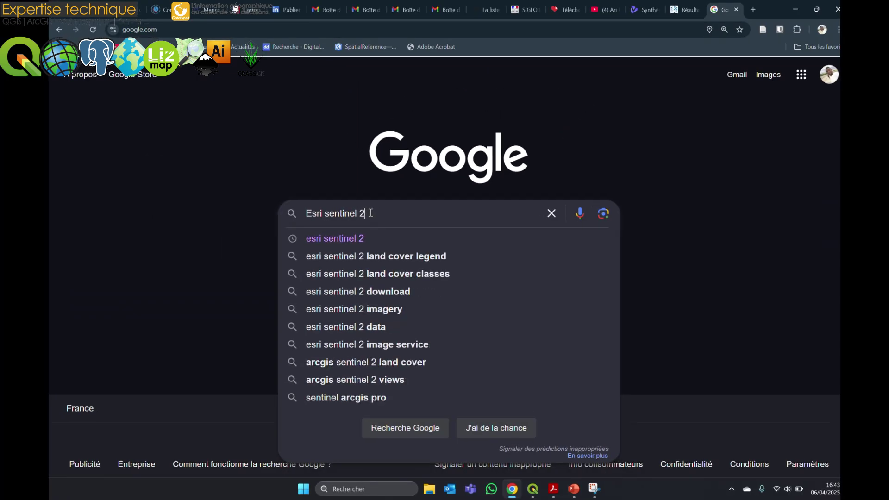
key("Return")
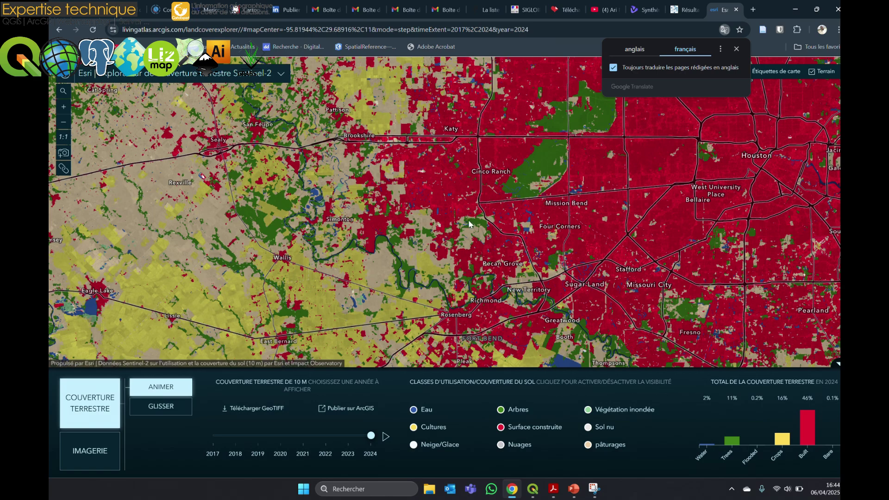
Bring the land cover map to southern Congo, showing the area between Pointe-Noire and Brazzaville.
scroll(449, 232, "down", 3)
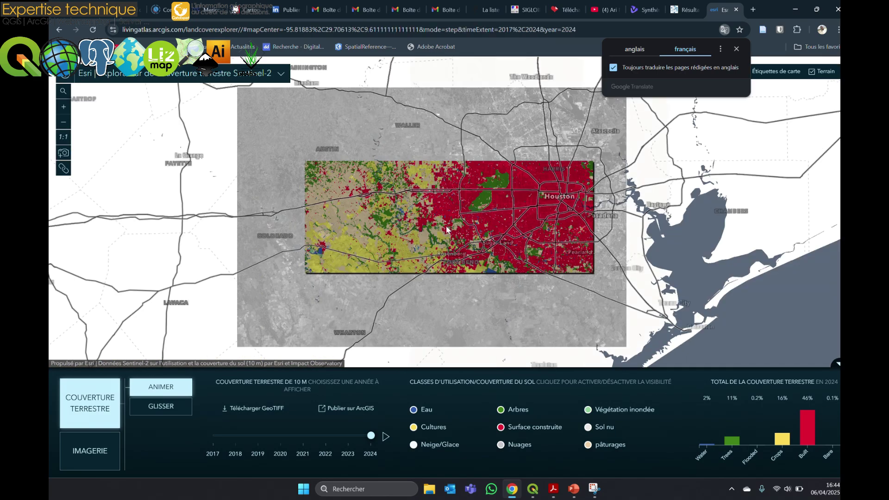
scroll(447, 233, "down", 5)
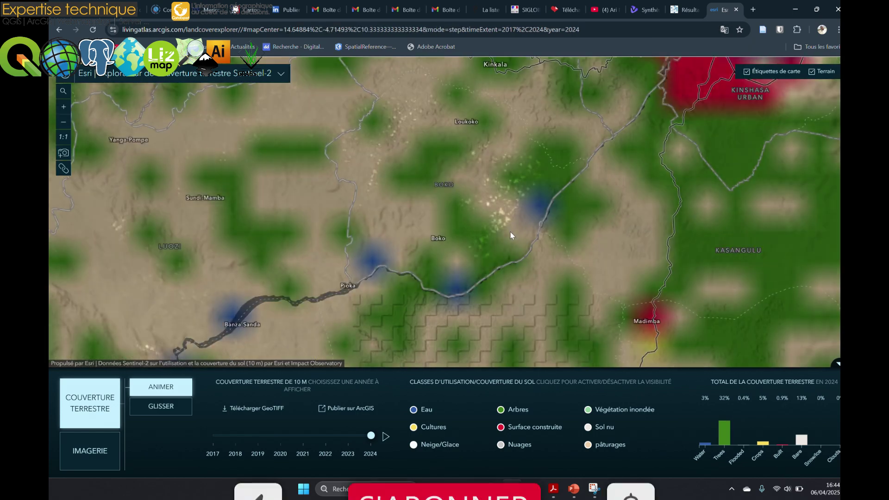
scroll(510, 232, "down", 5)
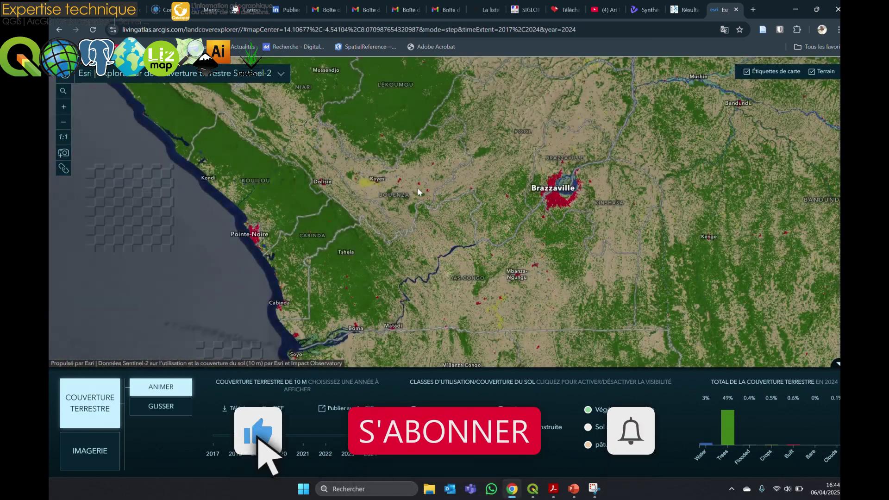
left_click_drag(402, 181, 392, 255)
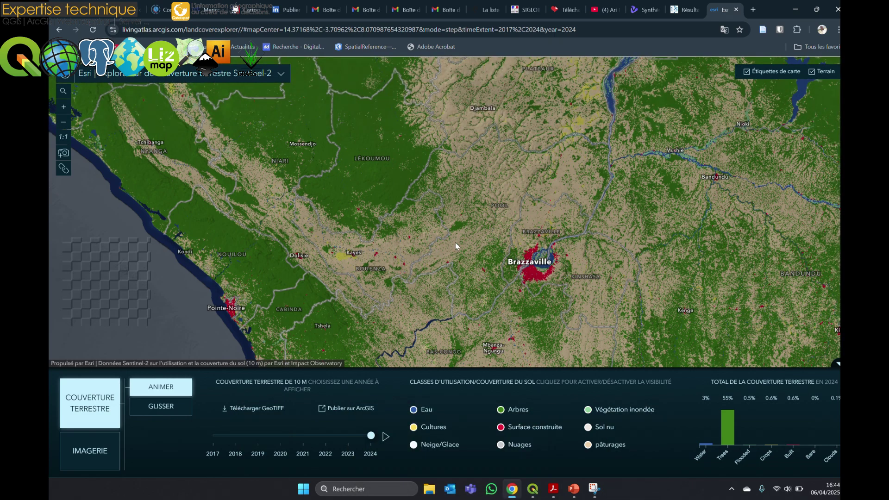
Open Landsat Explorer for the same area and display it with the surface temperature rendering.
left_click(280, 78)
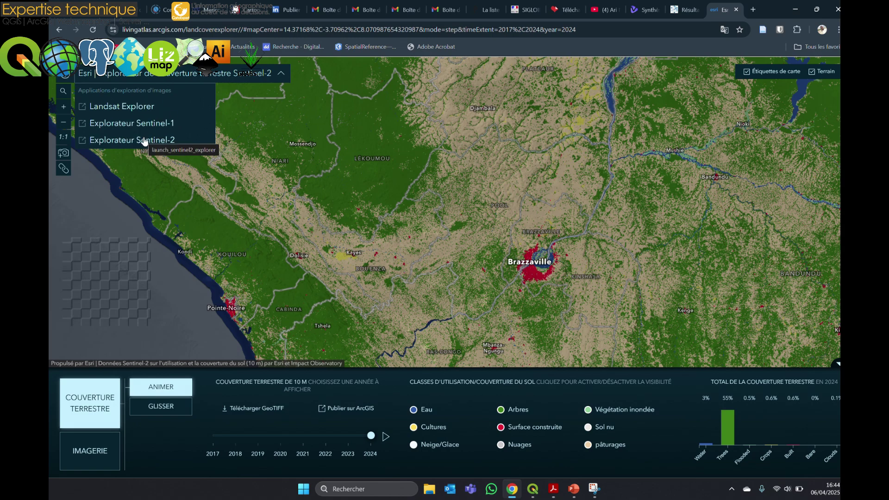
left_click(134, 107)
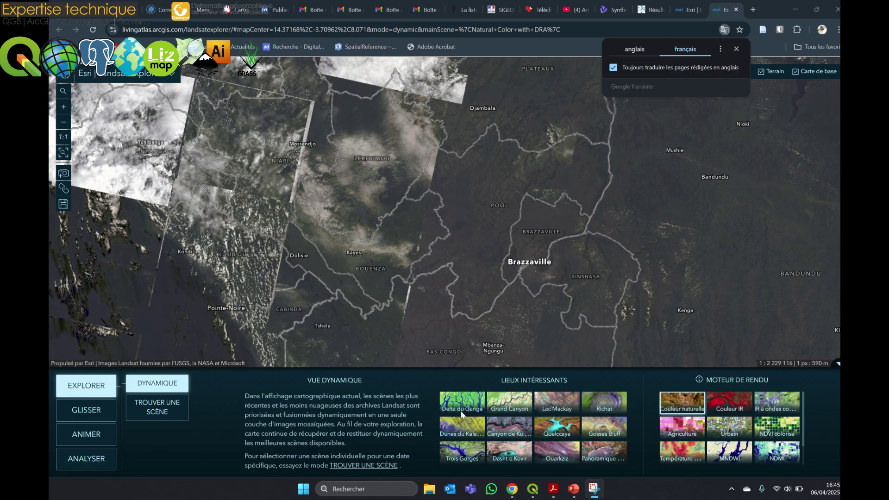
mouse_move(676, 428)
left_click(682, 457)
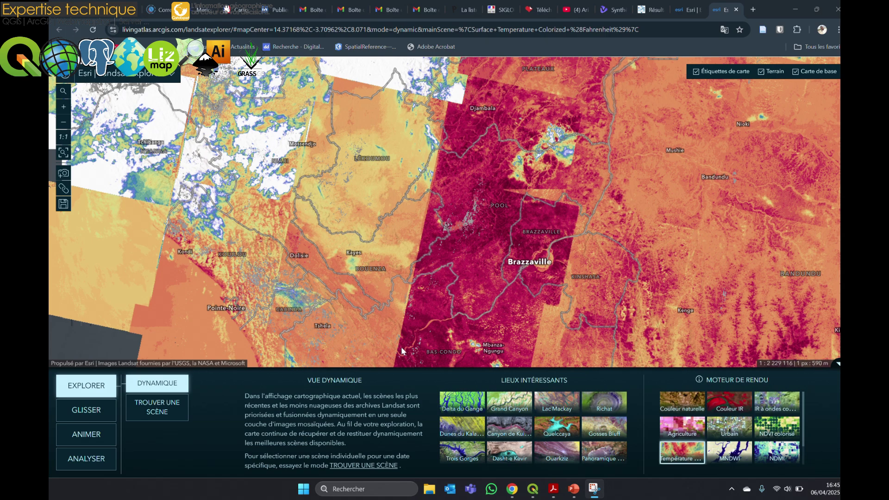
Set up a swipe comparison of surface temperature around Brazzaville between the 26 June 2013 and 29 April 2024 scenes.
left_click(94, 411)
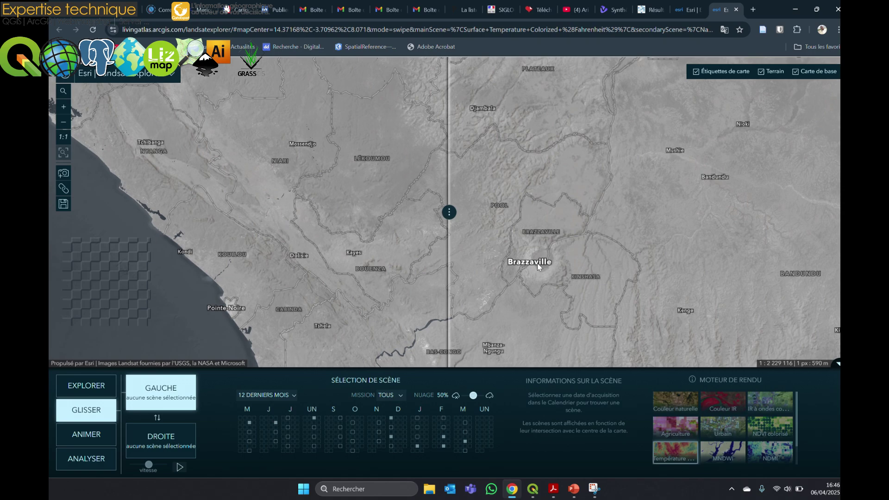
left_click(292, 400)
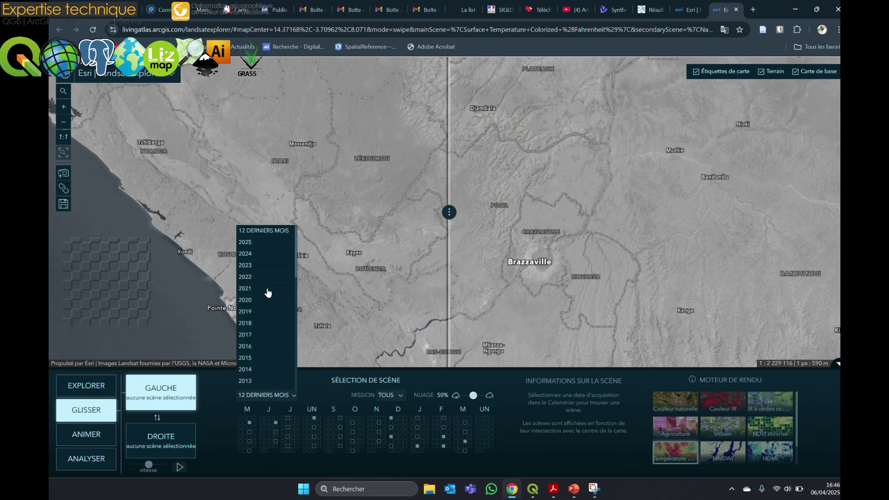
left_click(261, 380)
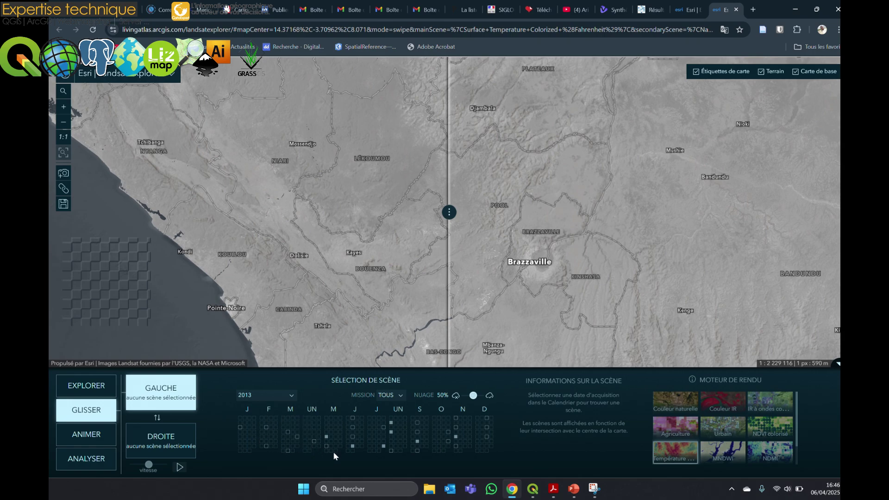
mouse_move(352, 448)
mouse_move(327, 442)
mouse_move(288, 437)
left_click(319, 446)
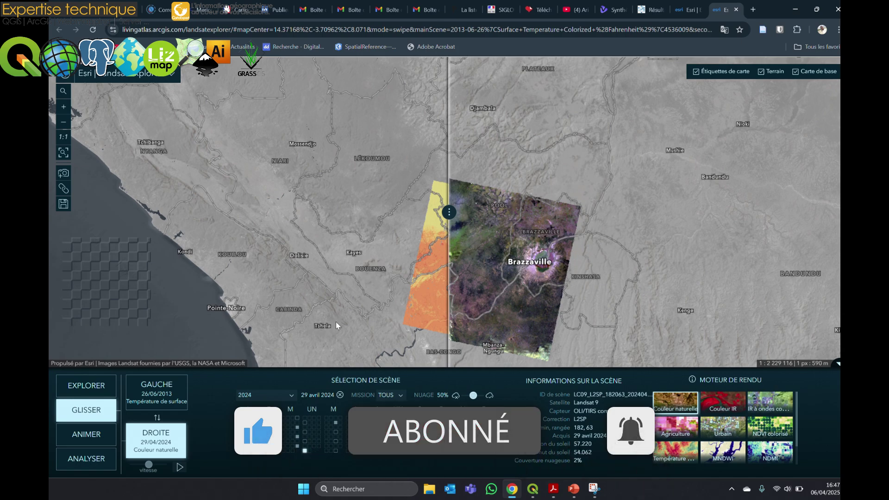
left_click(675, 451)
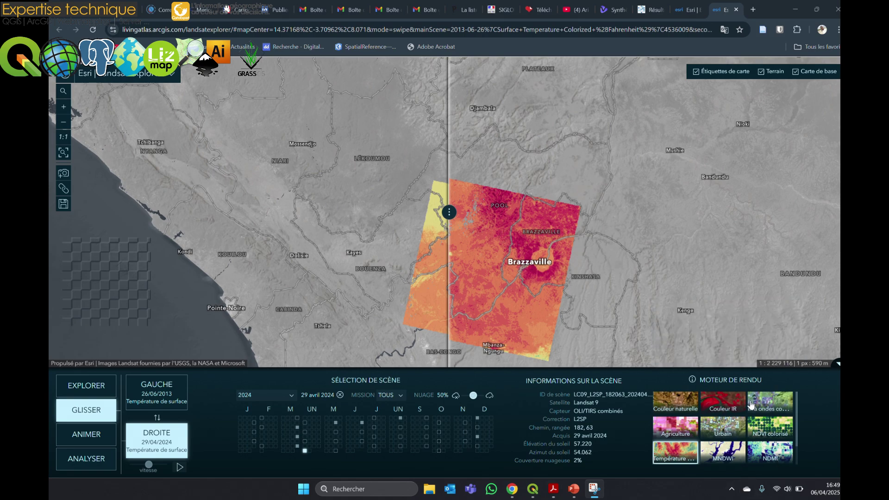
View Landsat Explorer's animation and analysis modes, and open the Sentinel-2 Explorer.
left_click(95, 435)
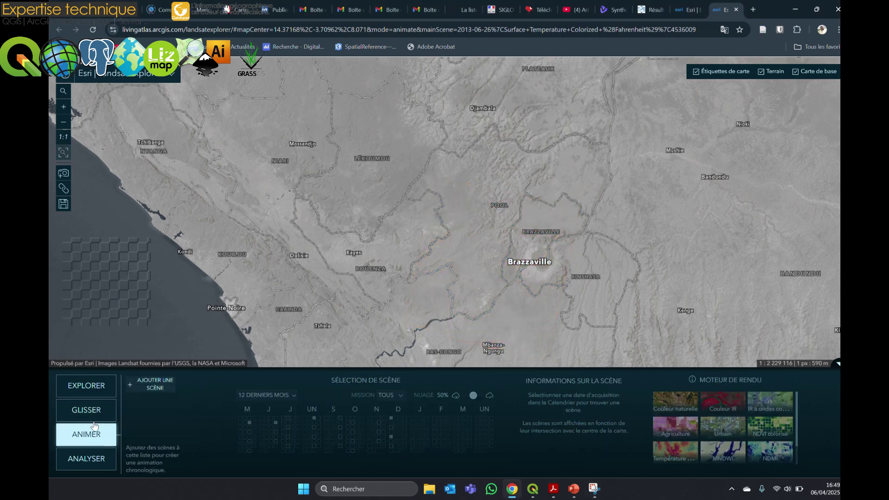
left_click(106, 463)
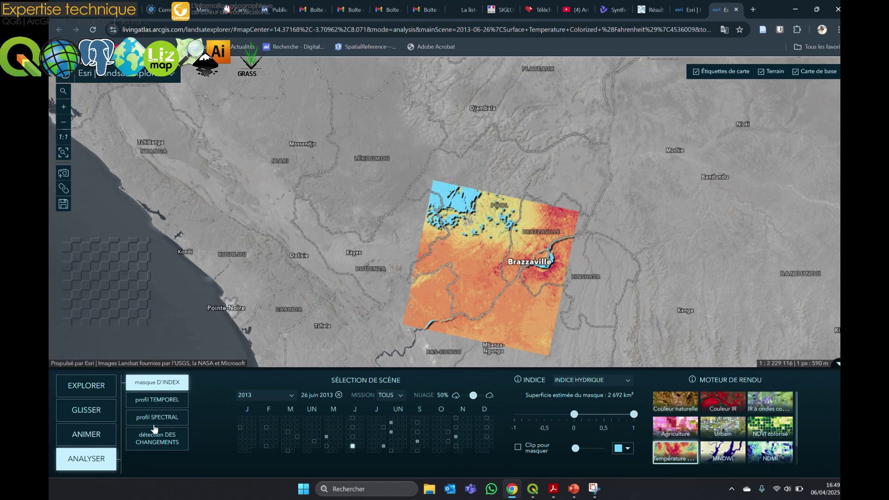
left_click(171, 78)
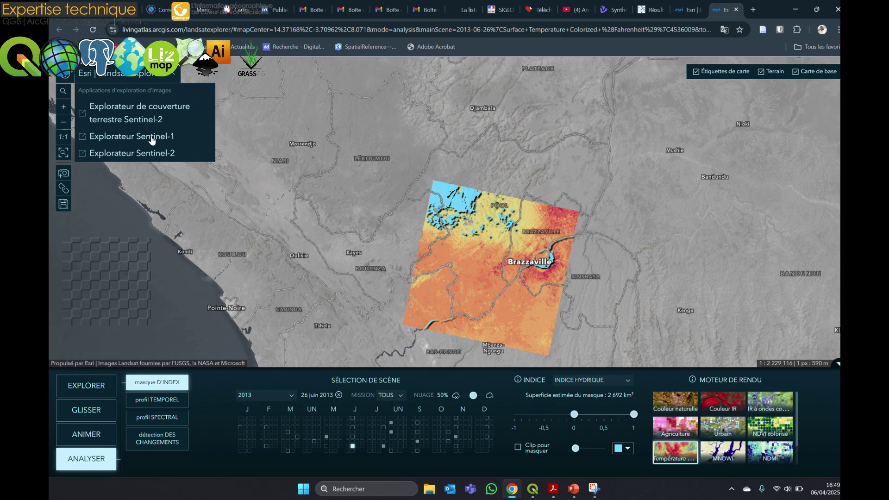
left_click(146, 155)
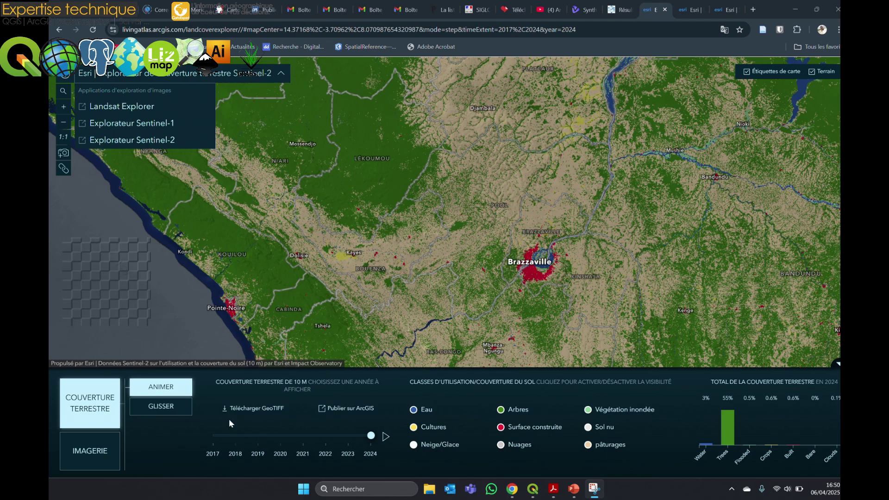
In the Land Cover Explorer, view the imagery mode, the 2017–2024 land cover swipe comparison and the built area class description.
left_click(94, 451)
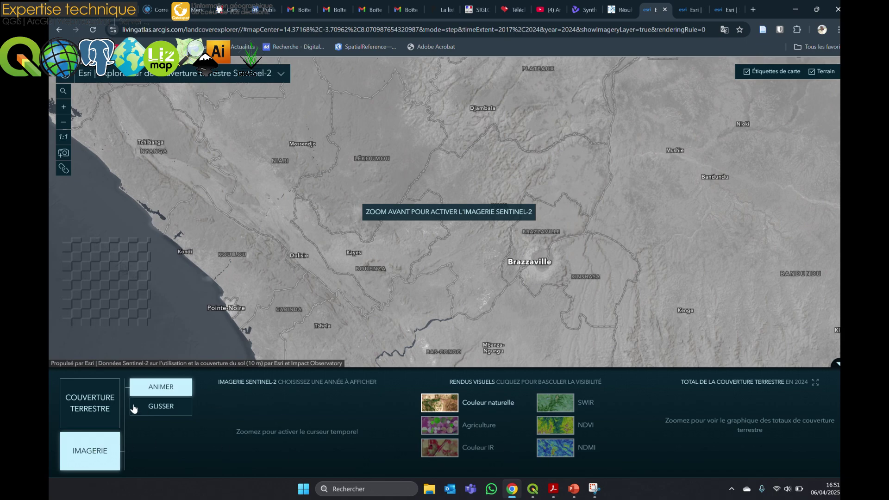
left_click(104, 405)
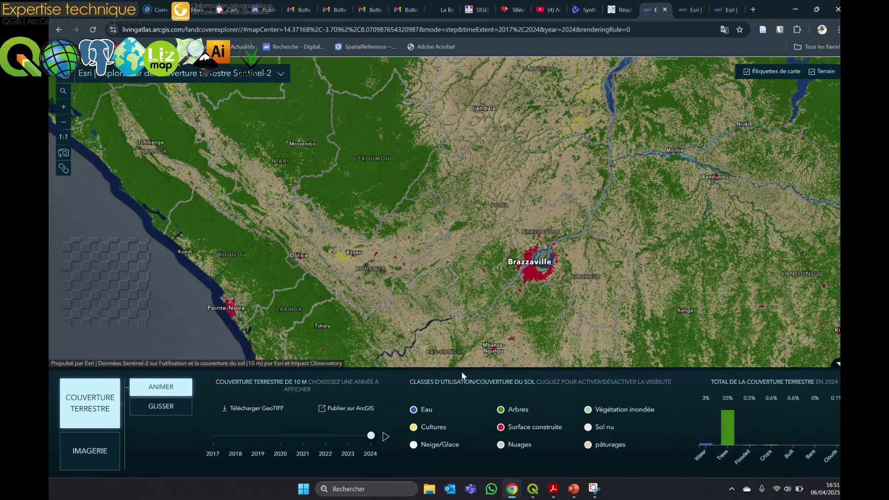
left_click(171, 409)
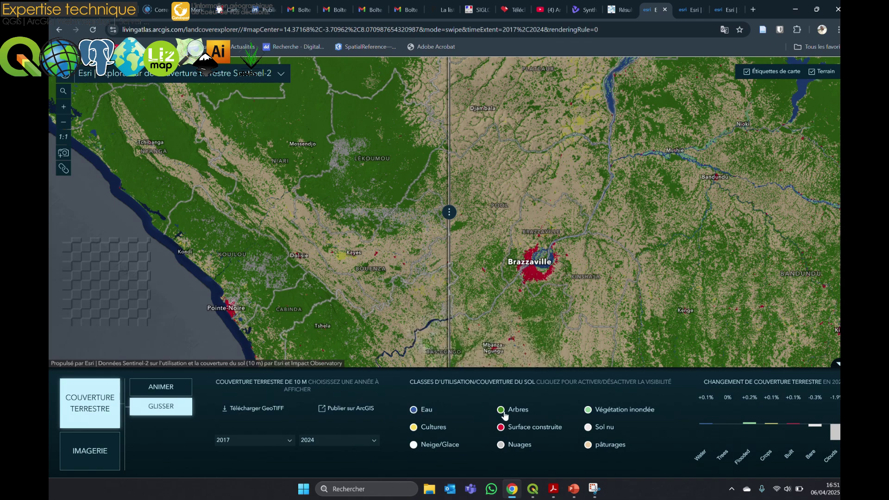
mouse_move(527, 419)
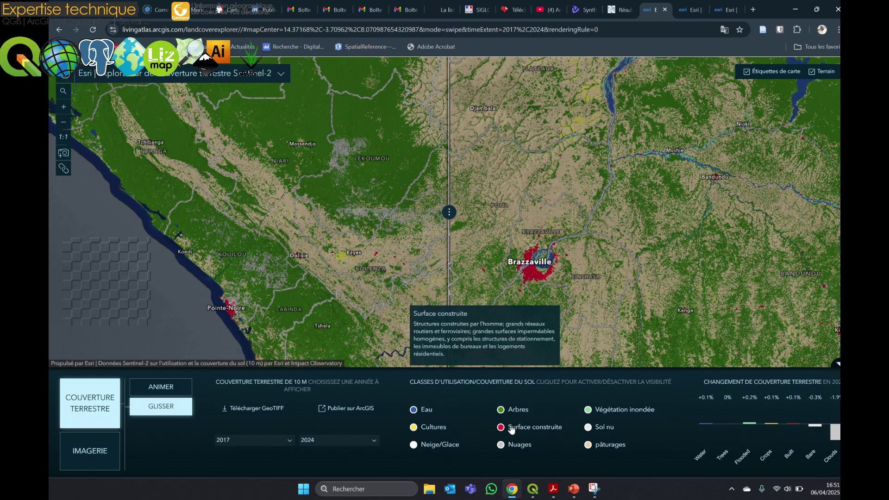
left_click(139, 394)
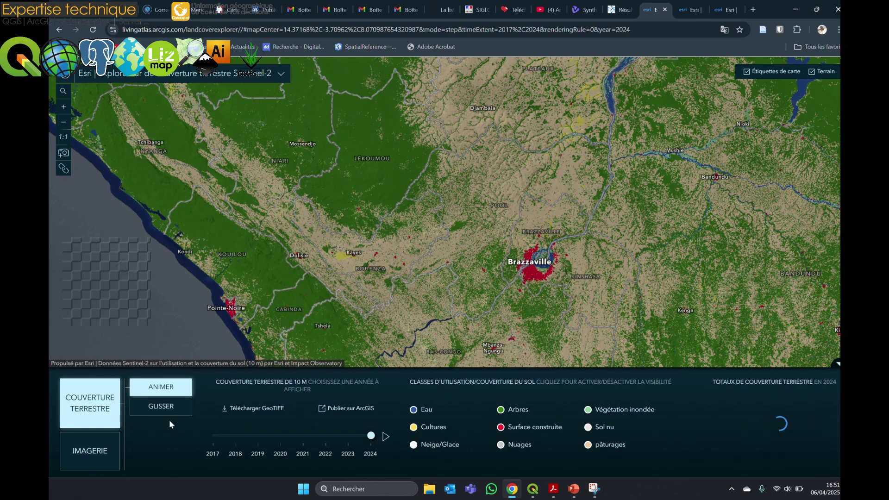
left_click(183, 419)
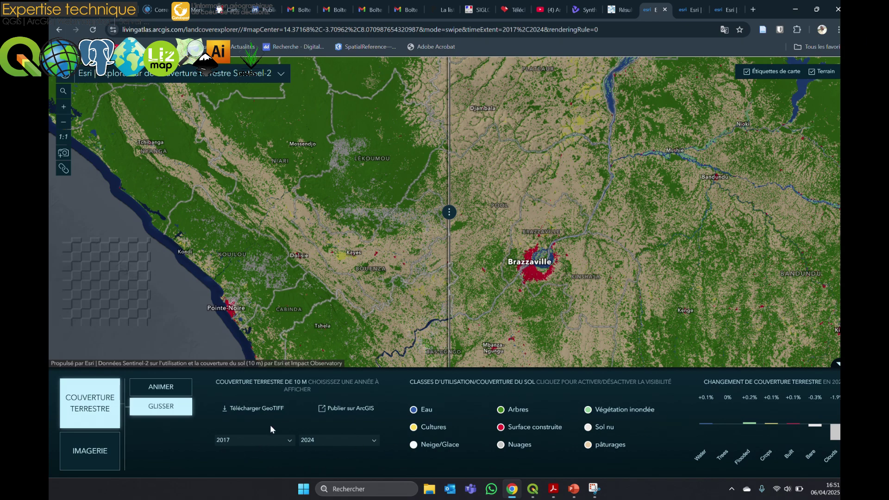
Open the 10 m land cover GeoTIFF download map at Congo and try an annual ZIP download of all tiles.
left_click(267, 409)
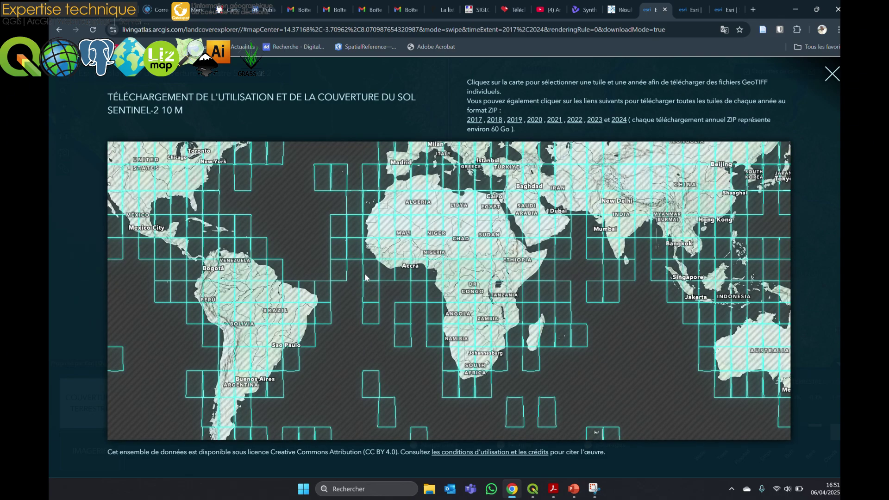
scroll(452, 302, "up", 3)
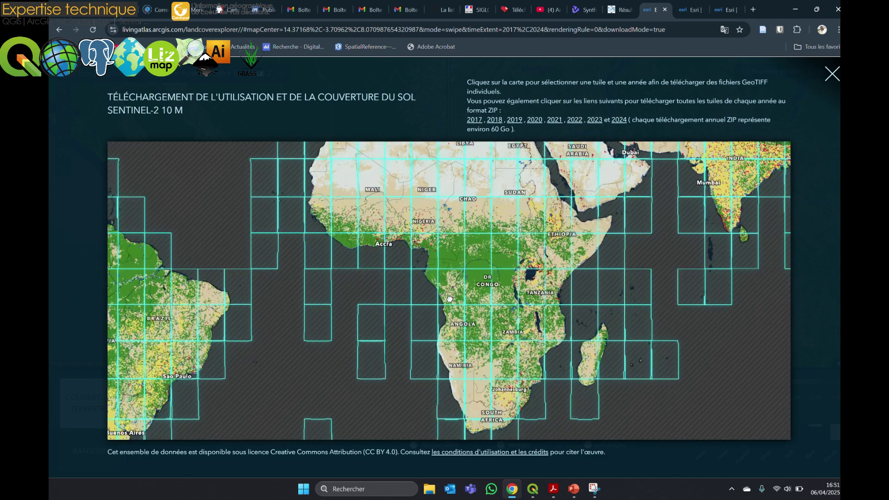
scroll(436, 286, "up", 2)
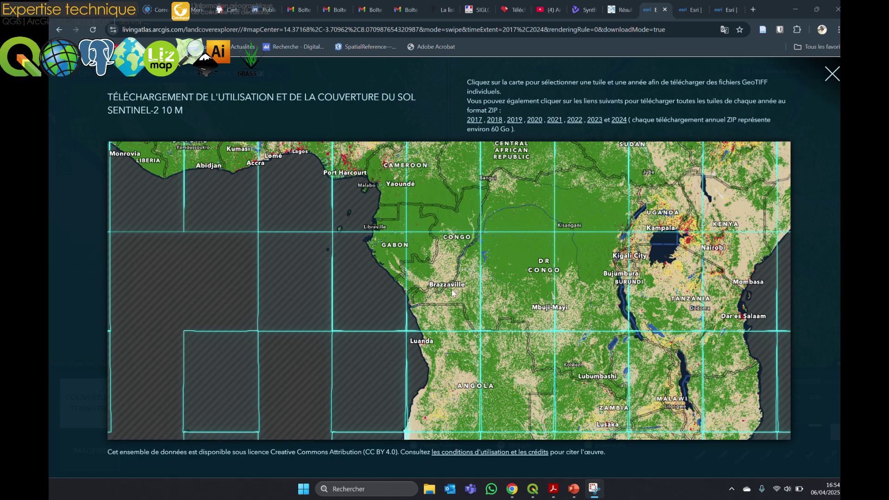
scroll(452, 292, "up", 2)
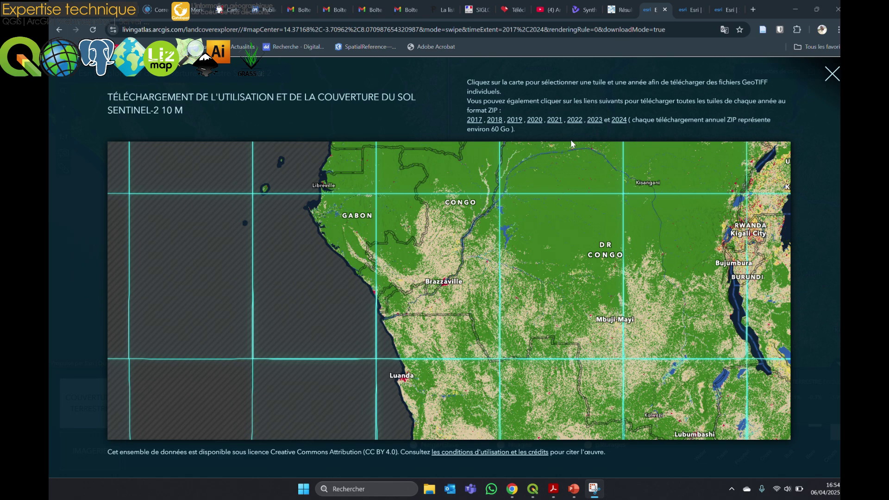
left_click(575, 120)
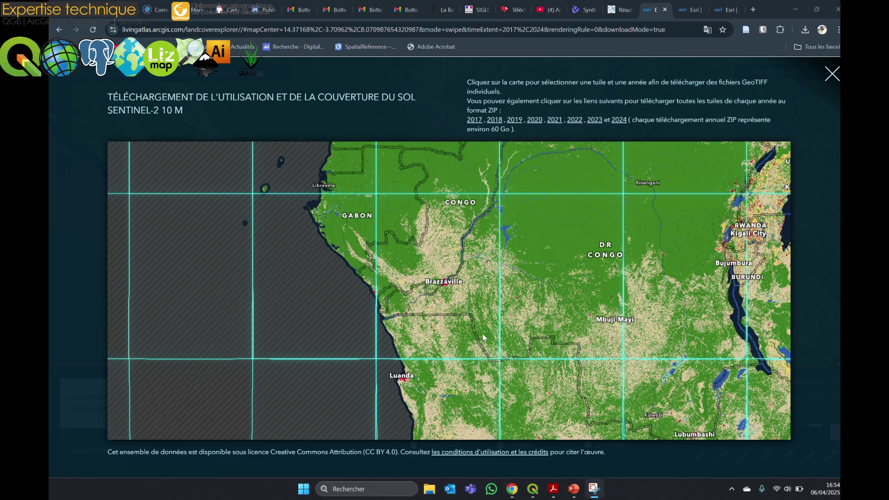
Select the tile covering Brazzaville, download its 2024 land cover GeoTIFF and check the download's progress.
left_click(446, 308)
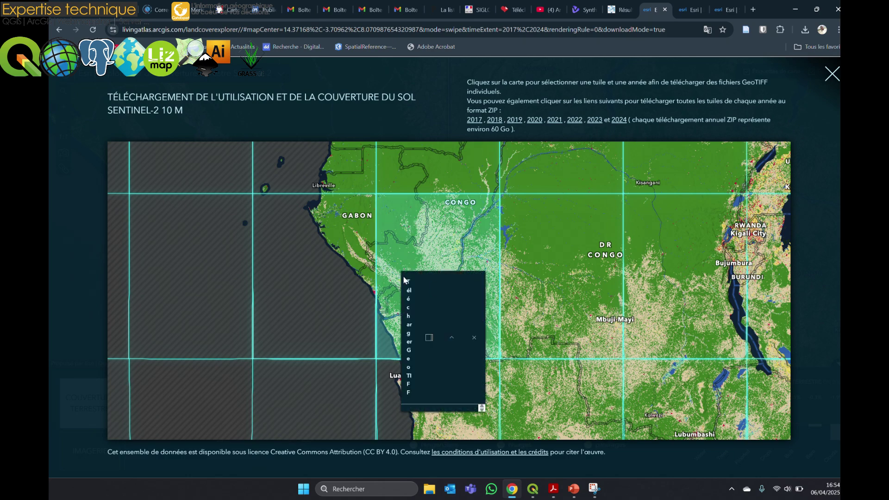
left_click(430, 341)
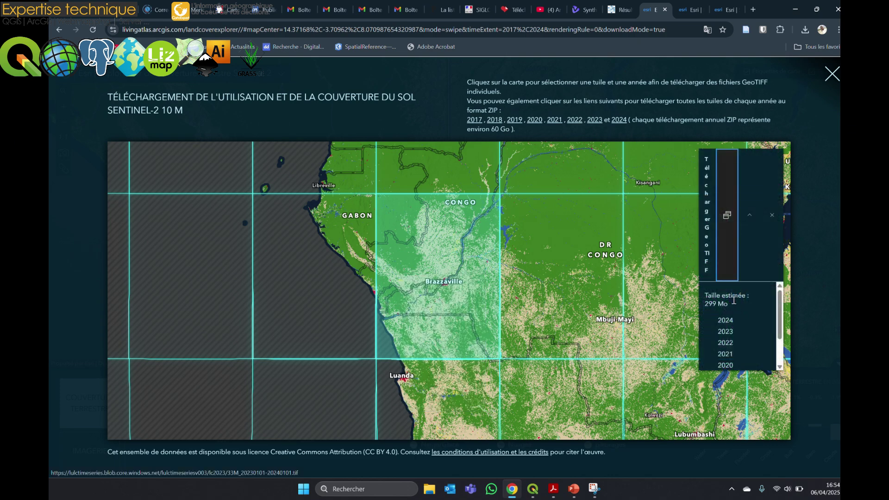
scroll(727, 330, "down", 2)
scroll(727, 330, "up", 3)
left_click(725, 320)
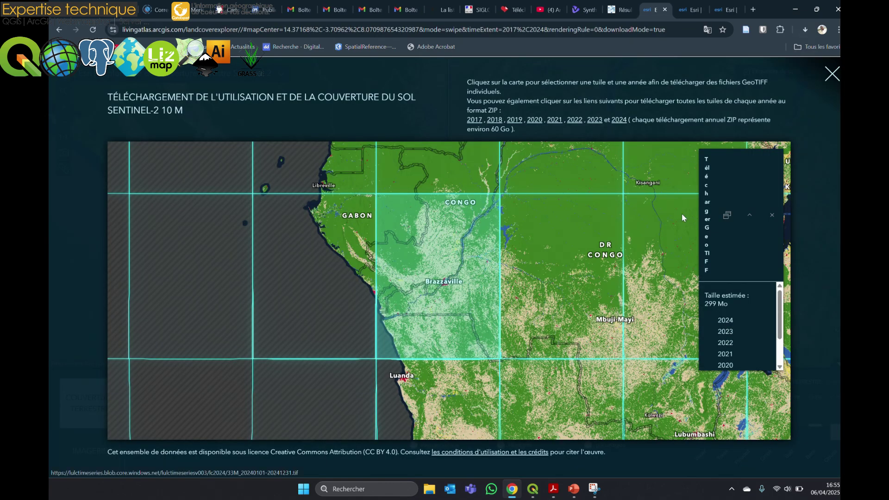
left_click(806, 29)
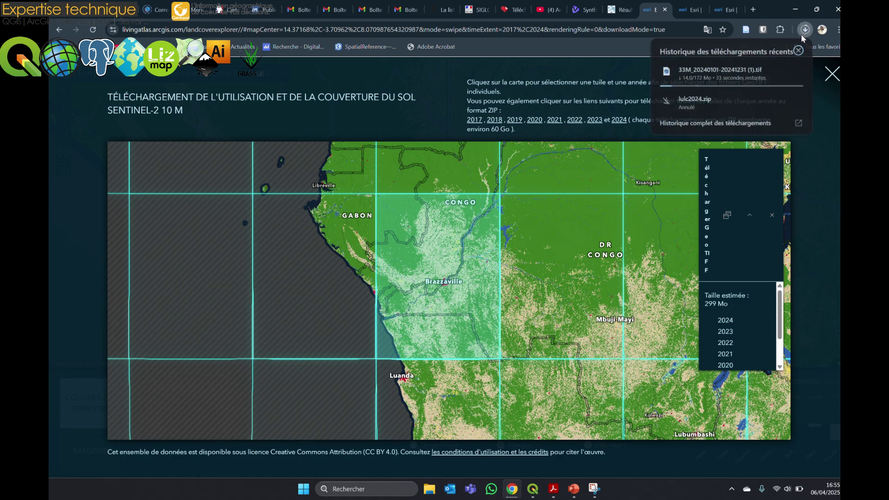
Close the tile's year list and check the progress of the 2024 GeoTIFF download.
left_click(689, 205)
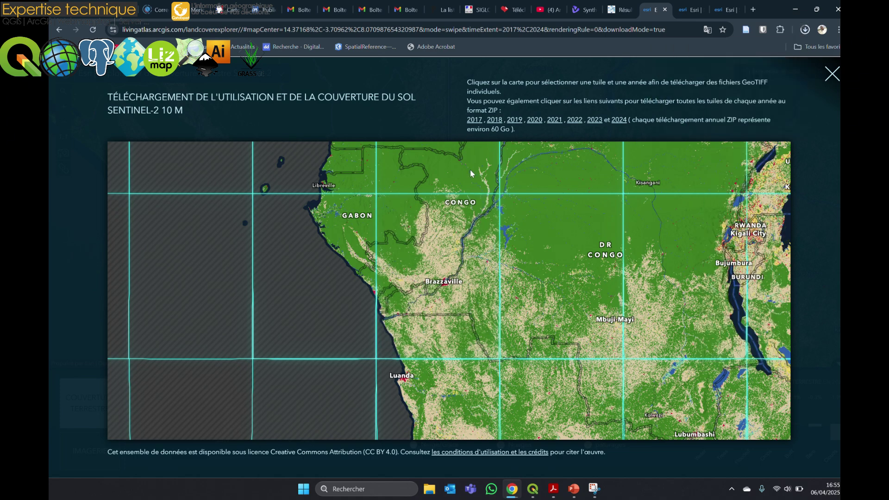
left_click(805, 30)
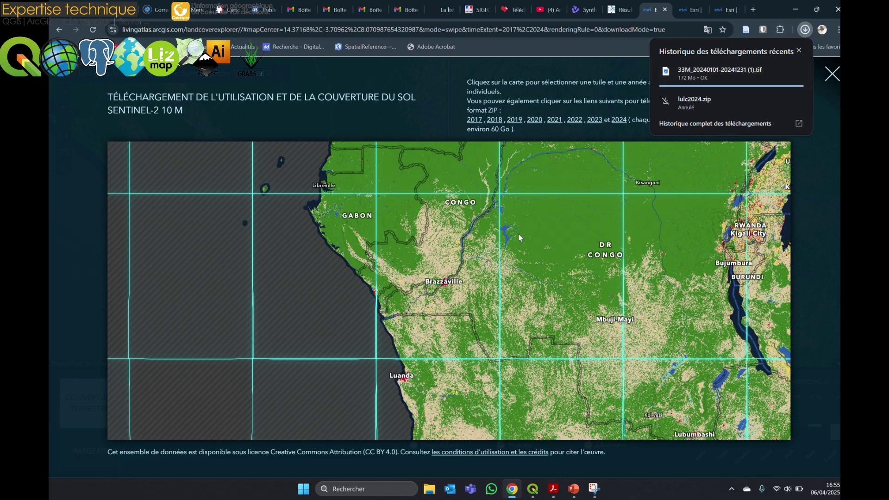
Switch to QGIS and add the OpenStreetMap XYZ tiles as a basemap layer.
left_click(795, 10)
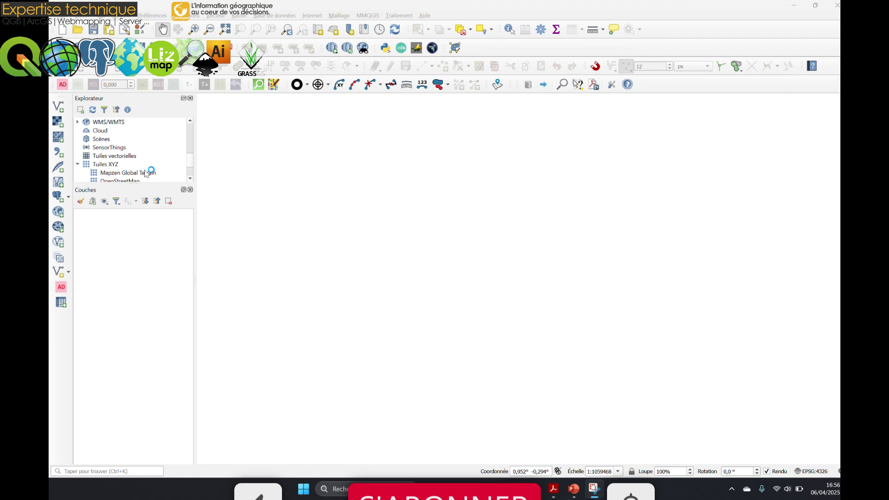
scroll(137, 163, "down", 1)
double_click(135, 156)
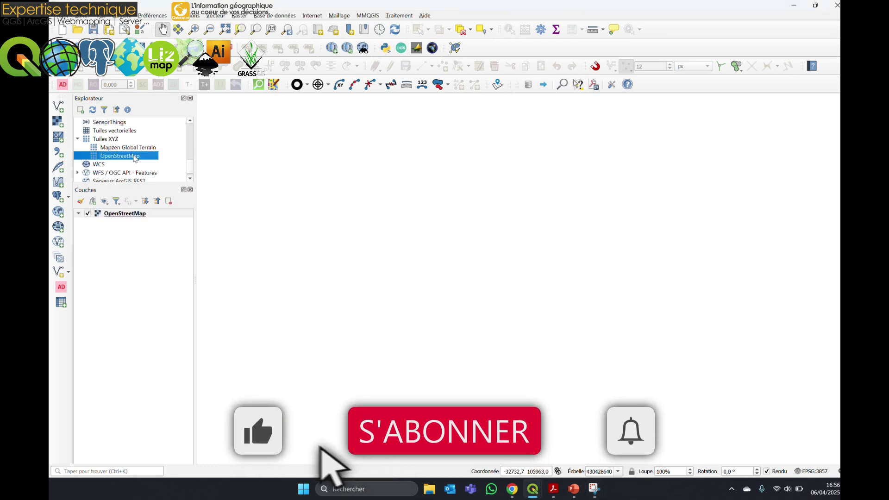
left_click(58, 121)
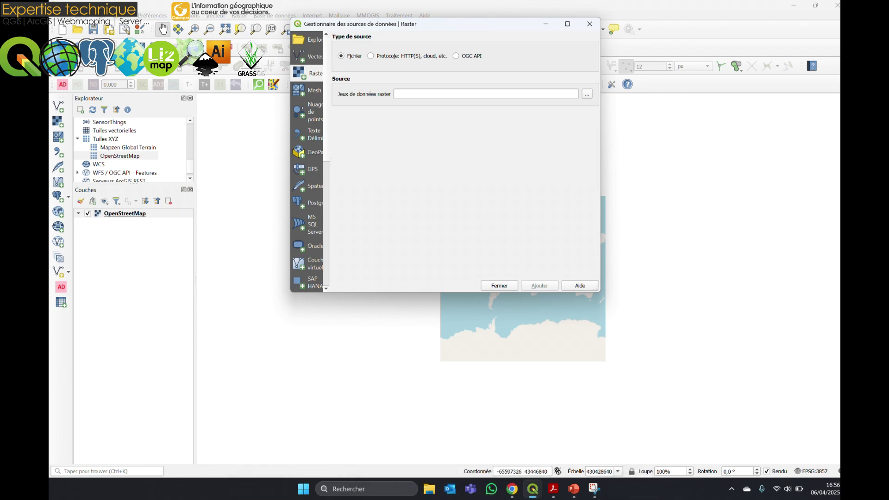
left_click(590, 24)
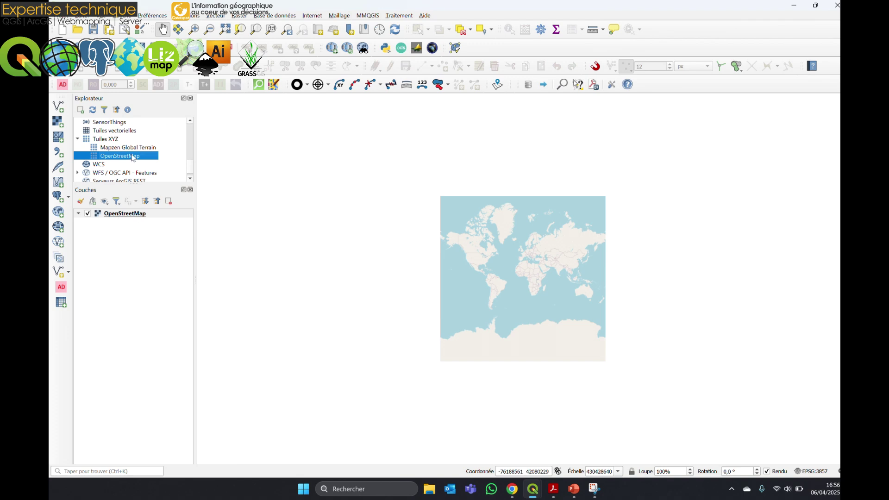
left_click(57, 122)
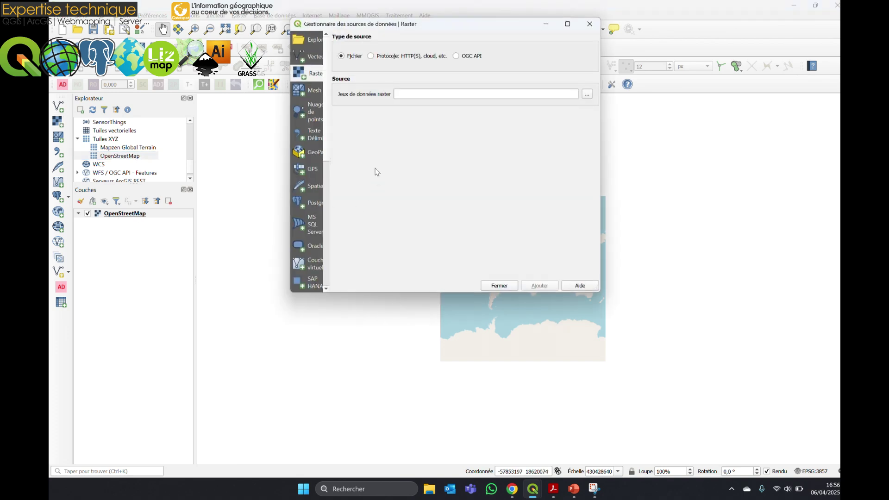
left_click(587, 94)
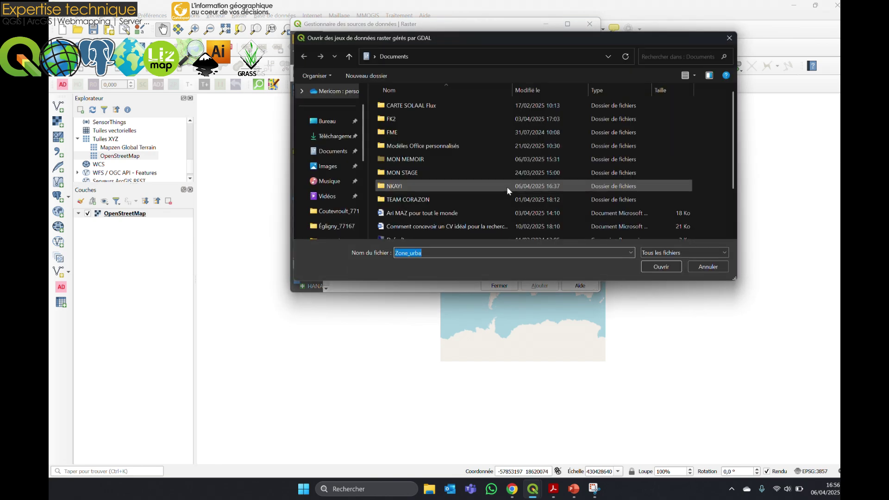
left_click(332, 136)
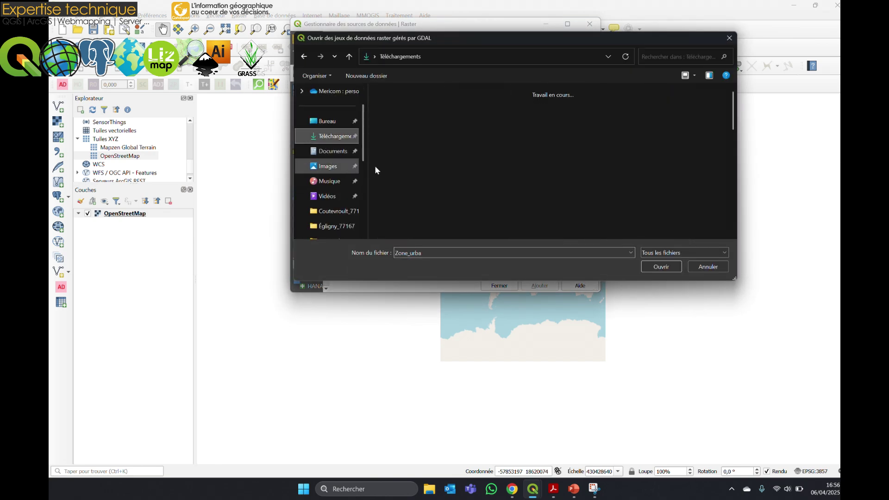
left_click(398, 144)
left_click(656, 268)
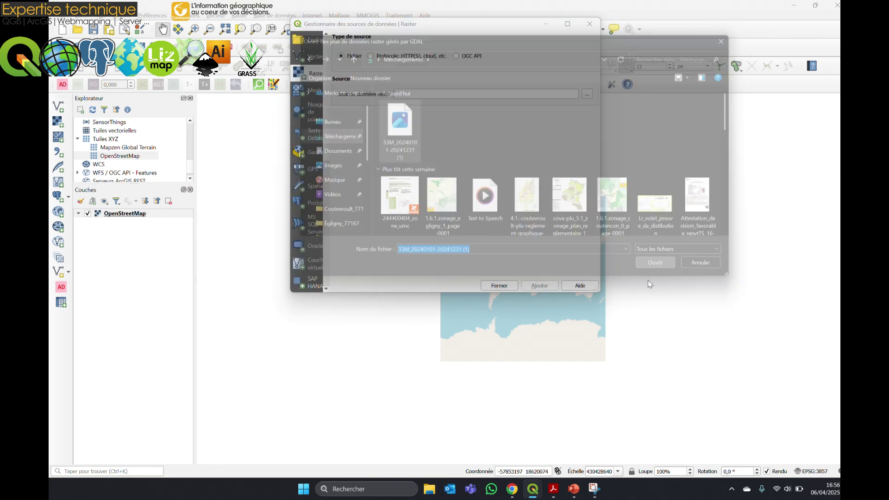
left_click(539, 286)
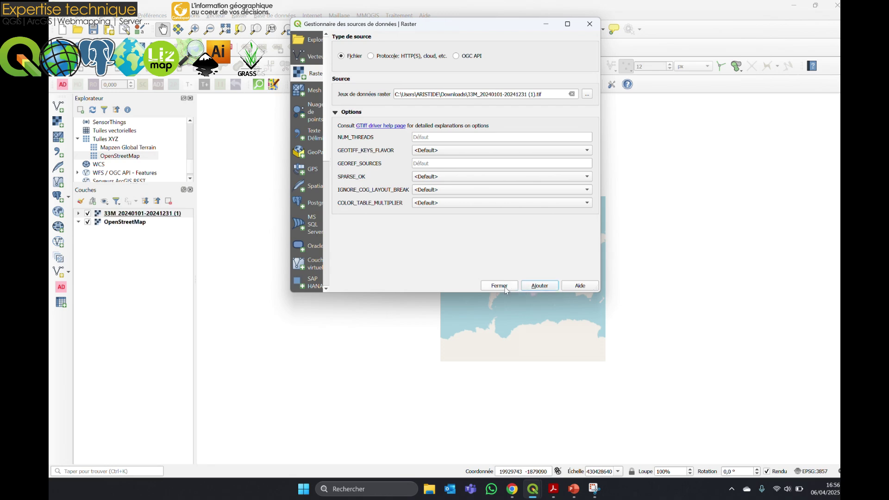
left_click(499, 285)
Zoom to the 33M land cover raster's extent and inspect the large orange area west of Brazzaville.
left_click(131, 214)
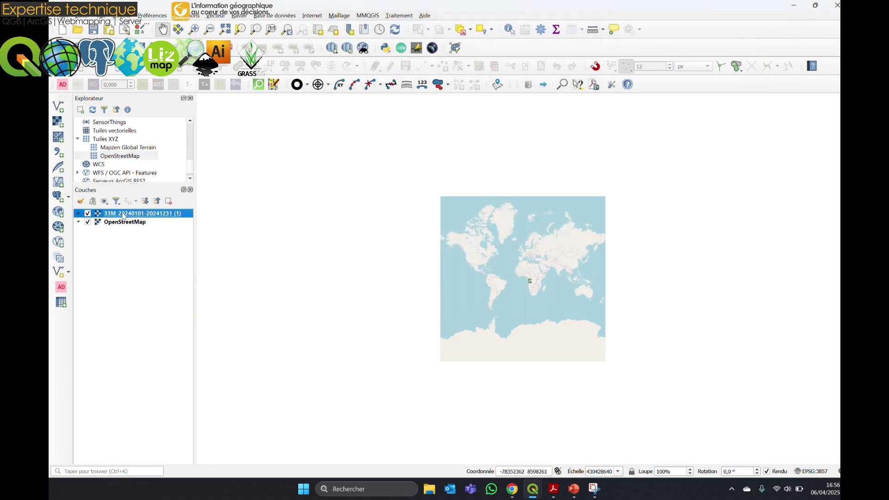
right_click(122, 214)
left_click(141, 219)
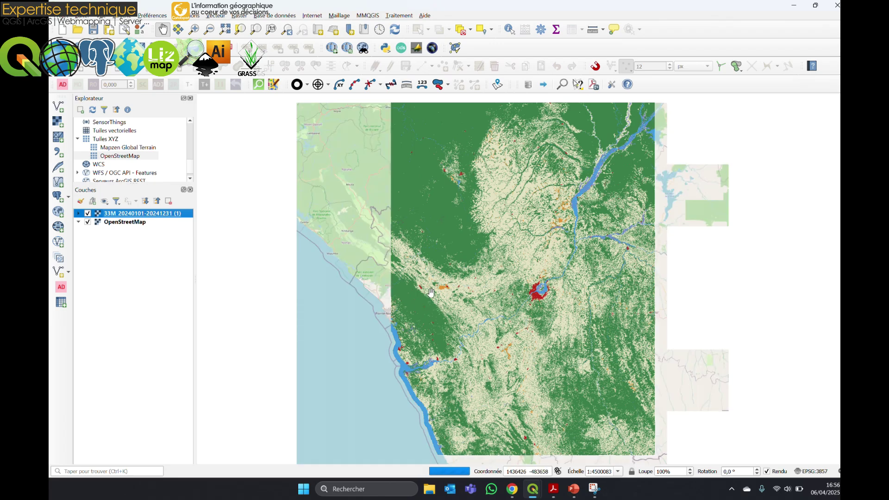
scroll(504, 332, "up", 1)
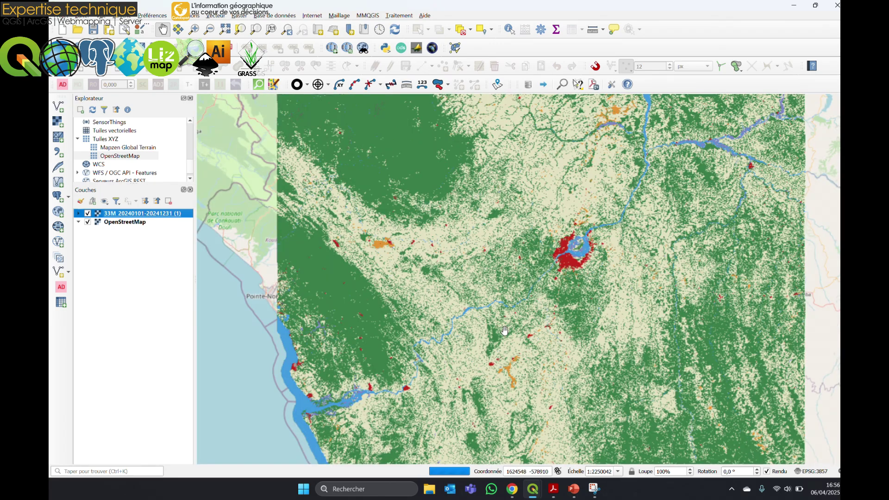
scroll(440, 302, "up", 1)
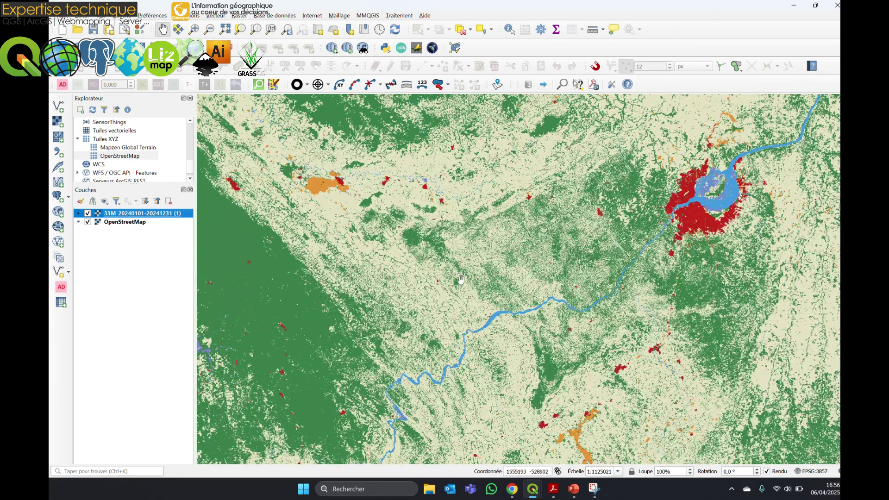
left_click_drag(382, 175, 398, 269)
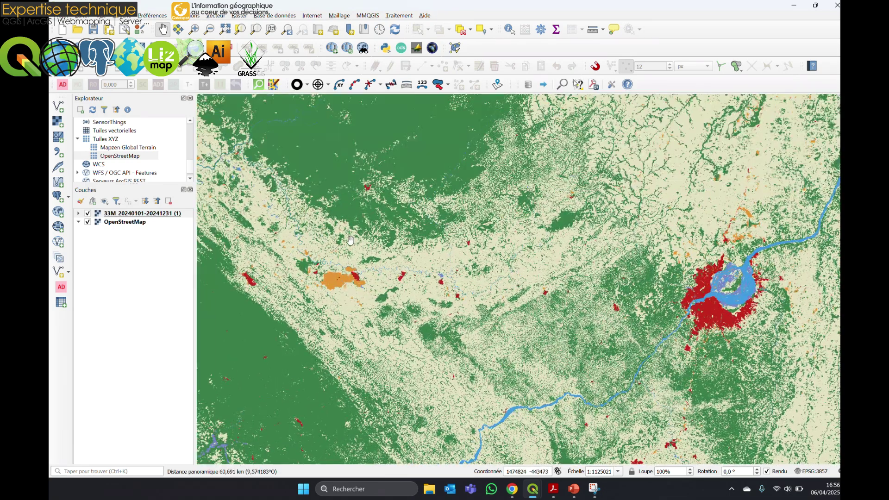
left_click_drag(385, 221, 462, 277)
scroll(447, 315, "up", 3)
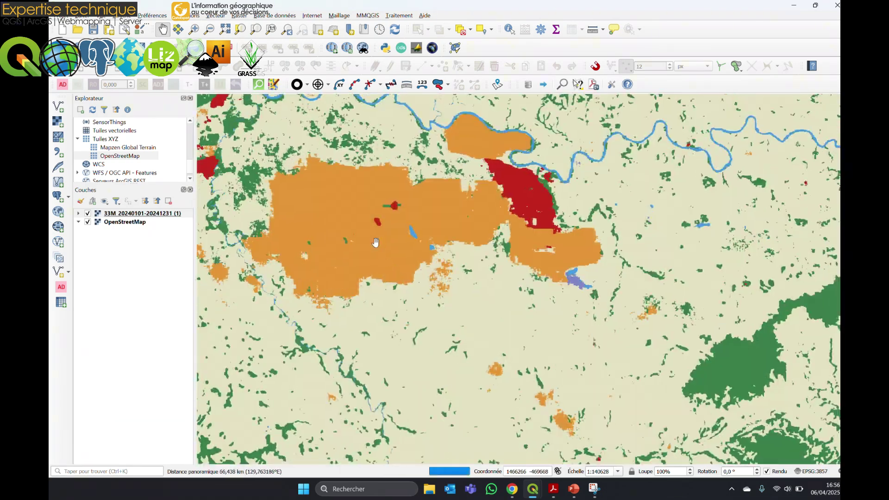
left_click_drag(377, 245, 440, 313)
scroll(440, 313, "down", 1)
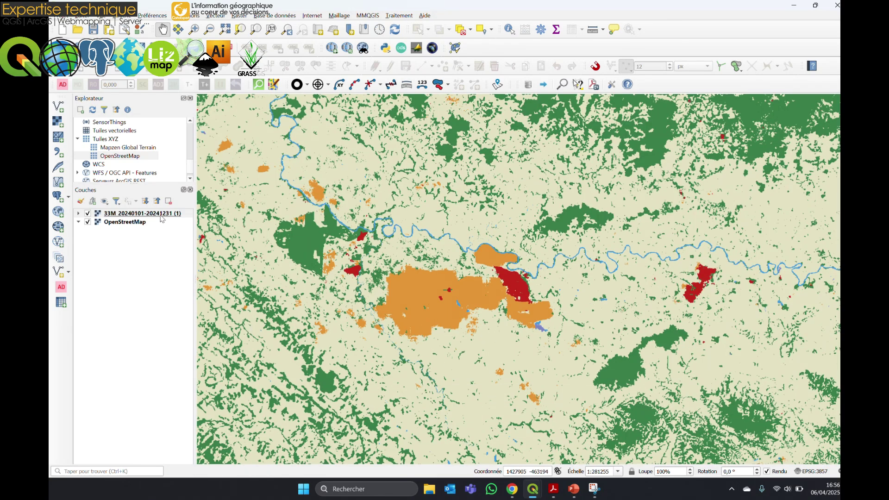
Expand the raster's palette legend in QGIS, and close the browser's GeoTIFF download map to view the Land Cover Explorer's class legend.
left_click(78, 214)
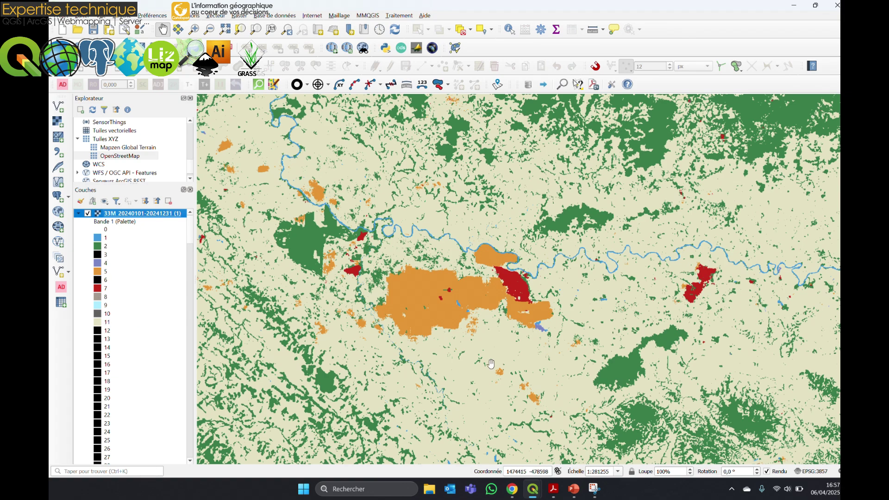
left_click(512, 488)
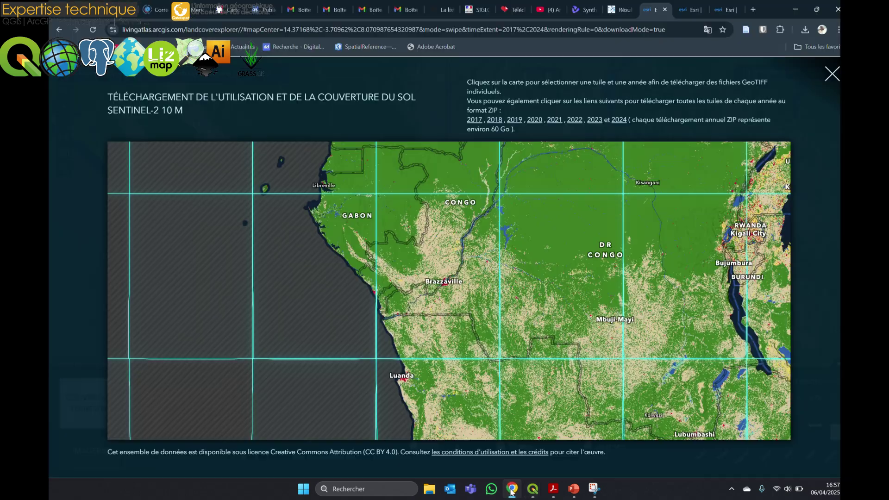
left_click(831, 76)
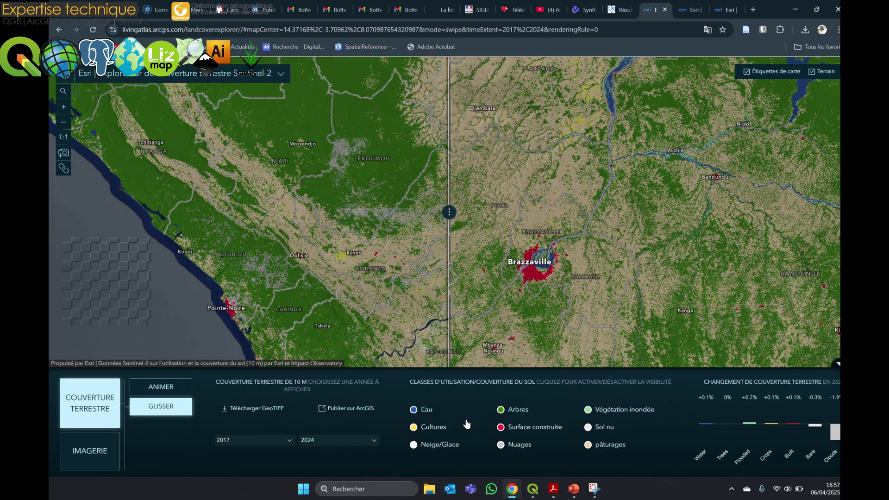
mouse_move(419, 420)
mouse_move(542, 491)
left_click(634, 442)
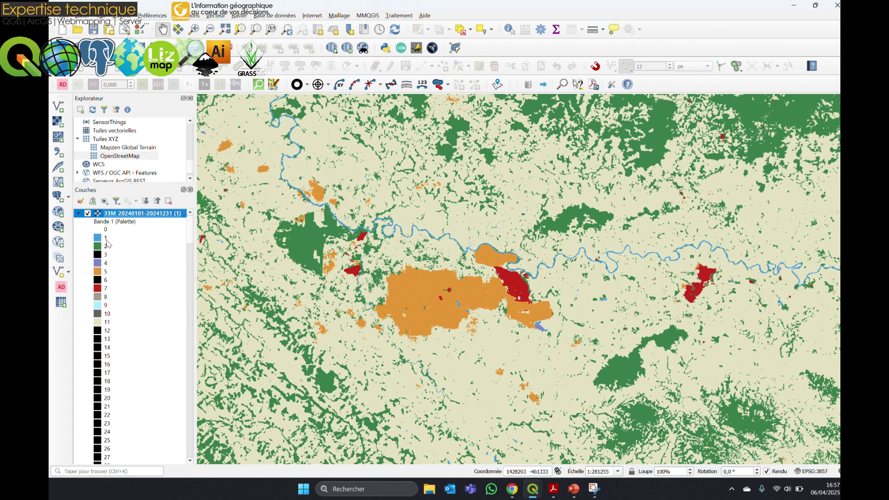
Compare the raster's palette values in QGIS with the land cover class names and colours in the Land Cover Explorer.
left_click(513, 491)
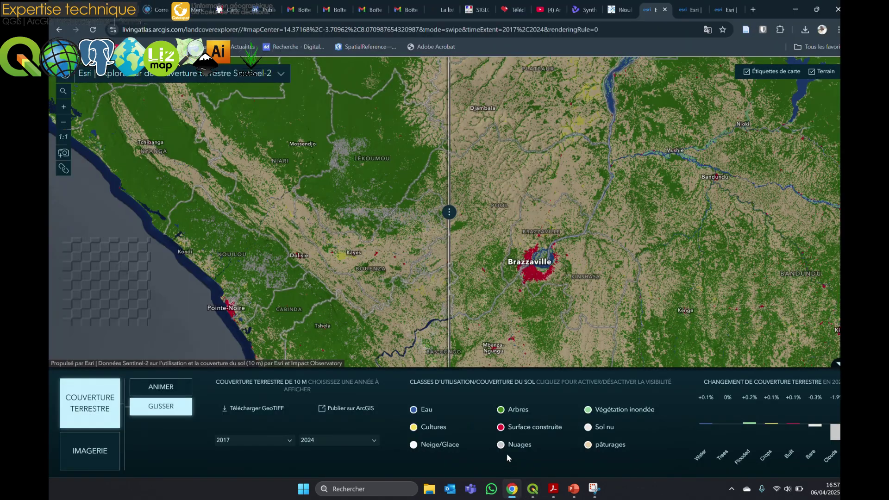
left_click(512, 490)
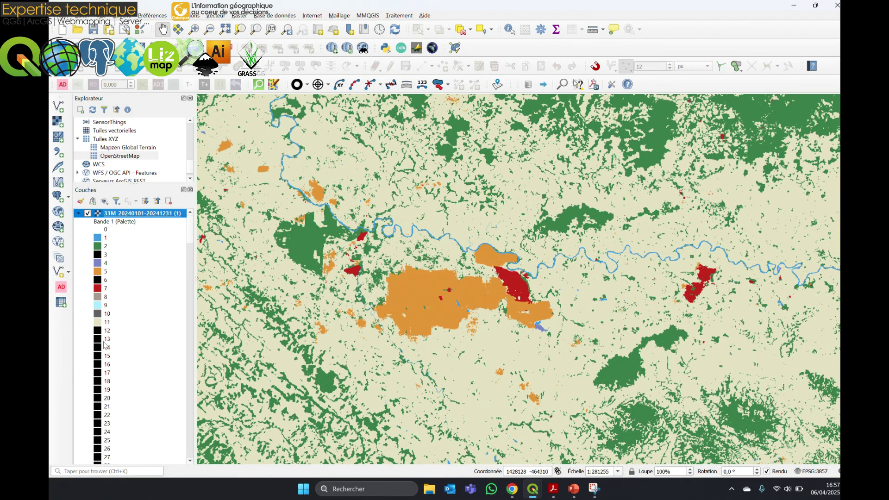
scroll(148, 380, "down", 8)
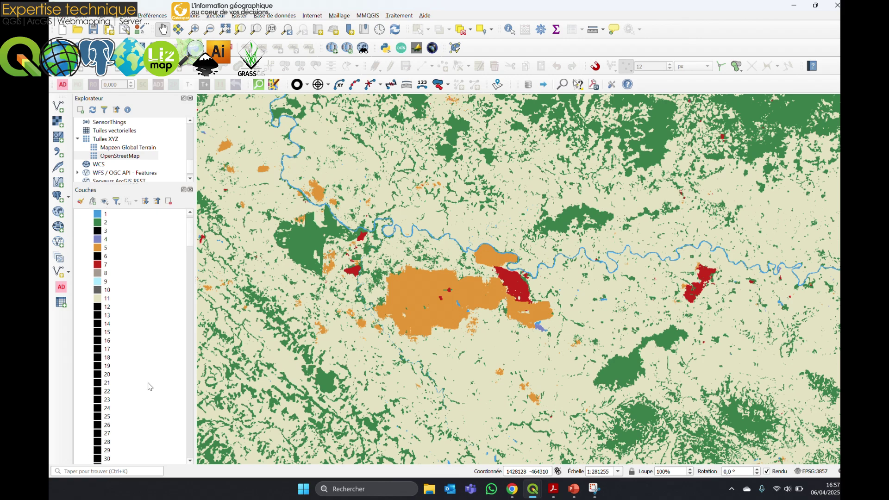
scroll(133, 348, "up", 8)
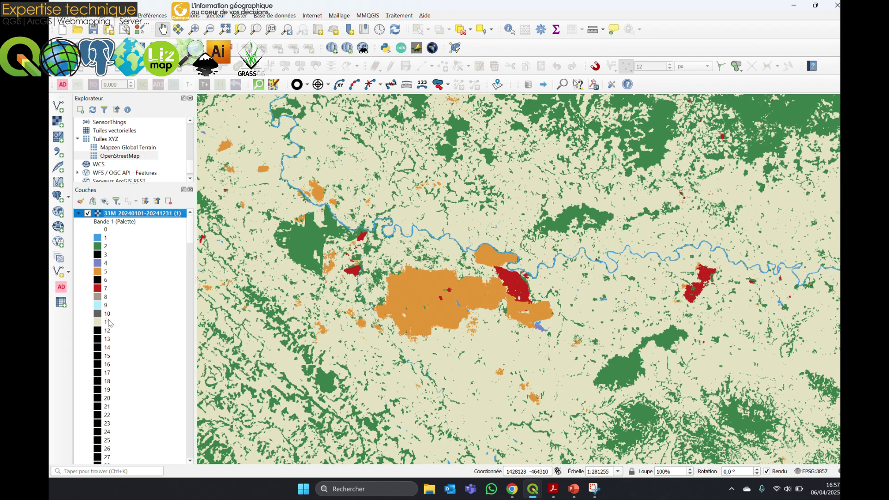
key("alt+Tab")
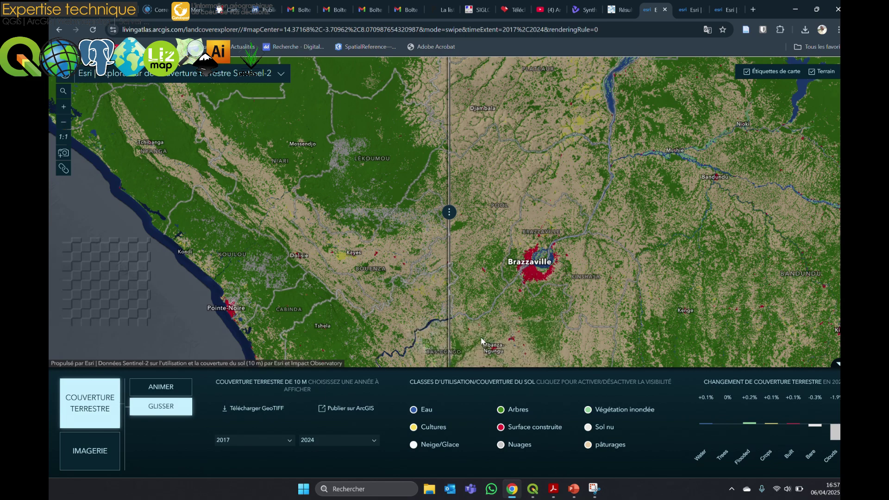
left_click(533, 489)
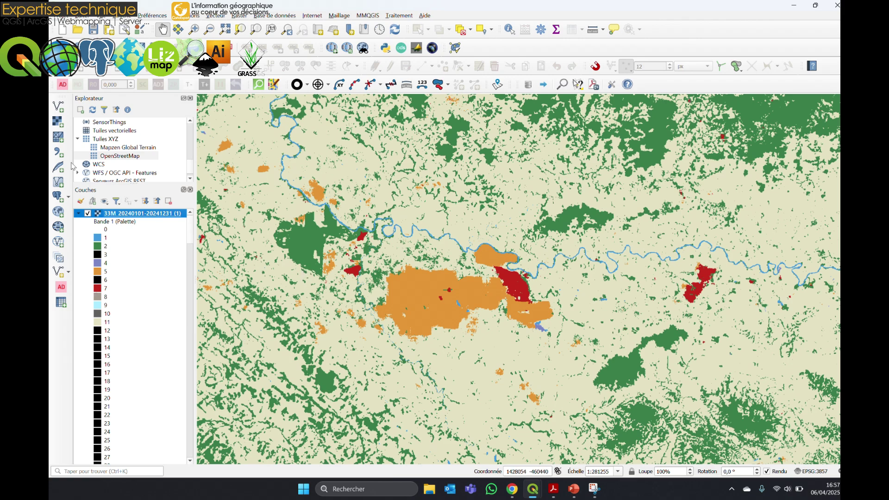
Add the nkayi.shp shapefile from the Documents\NKAYI folder as a vector layer.
left_click(58, 106)
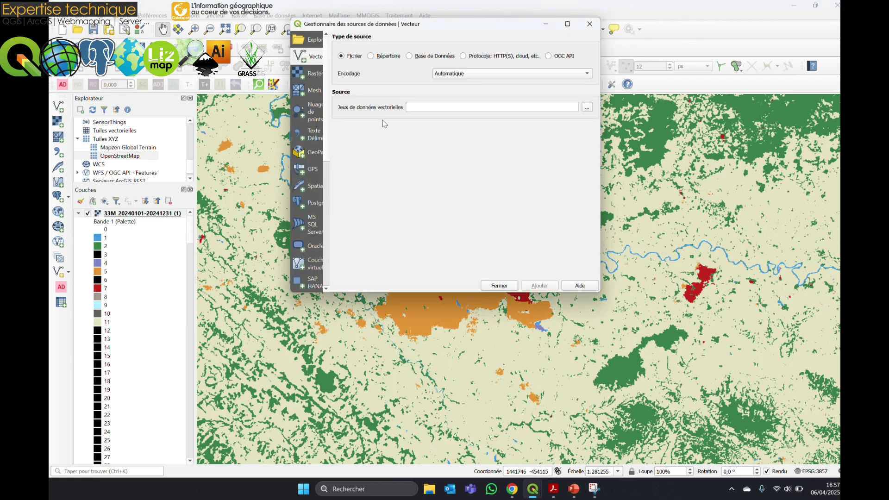
left_click(587, 107)
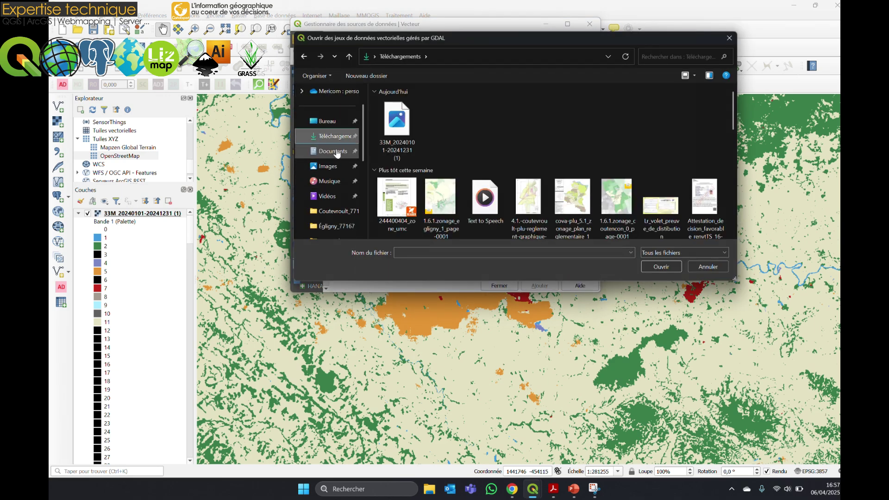
left_click(334, 152)
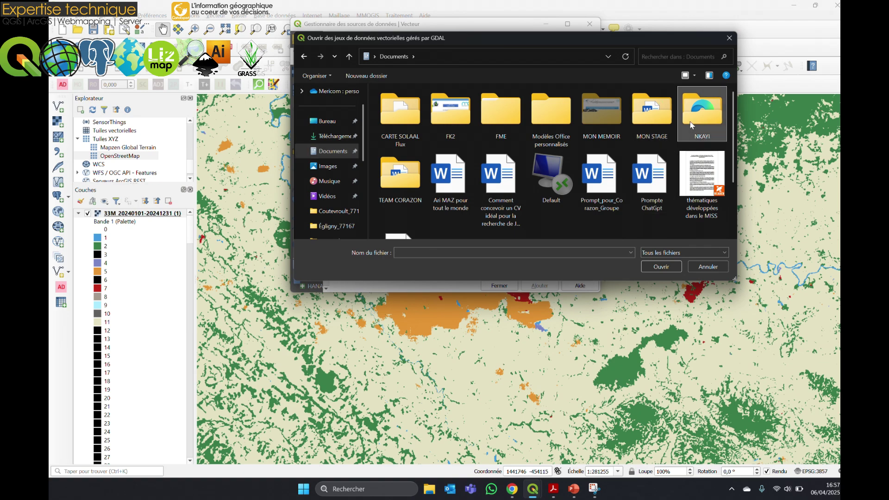
double_click(701, 111)
left_click(398, 173)
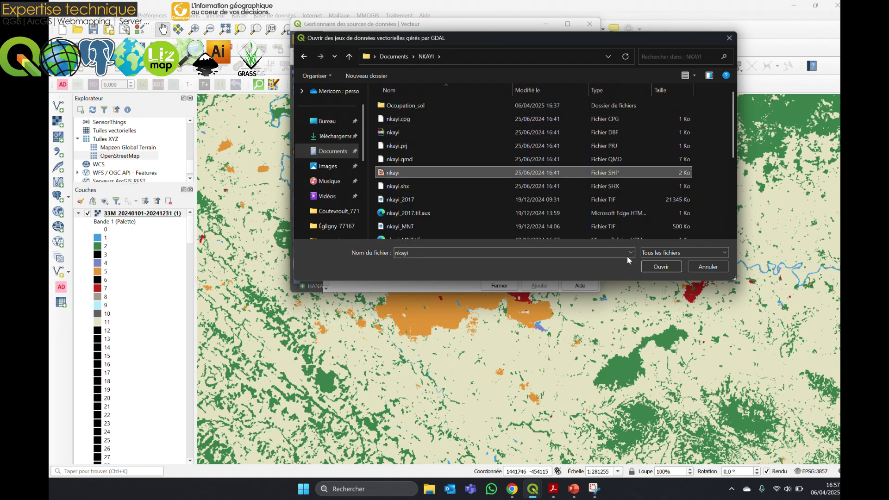
left_click(649, 267)
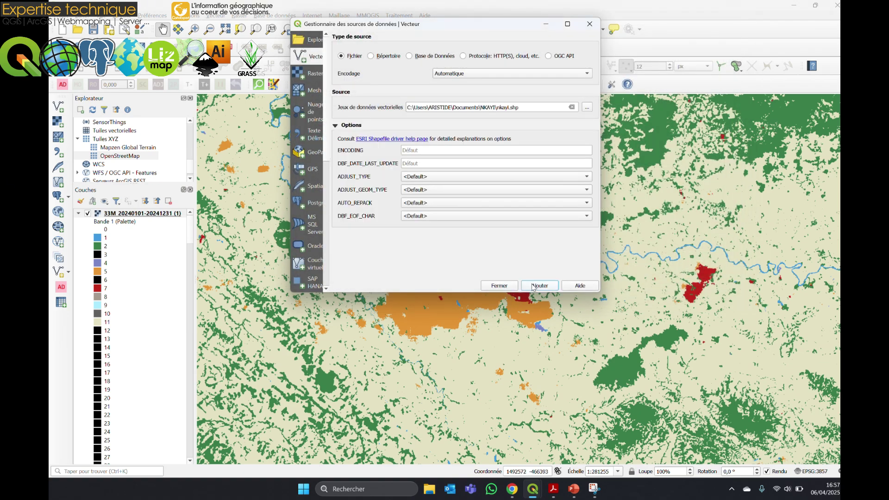
left_click(533, 286)
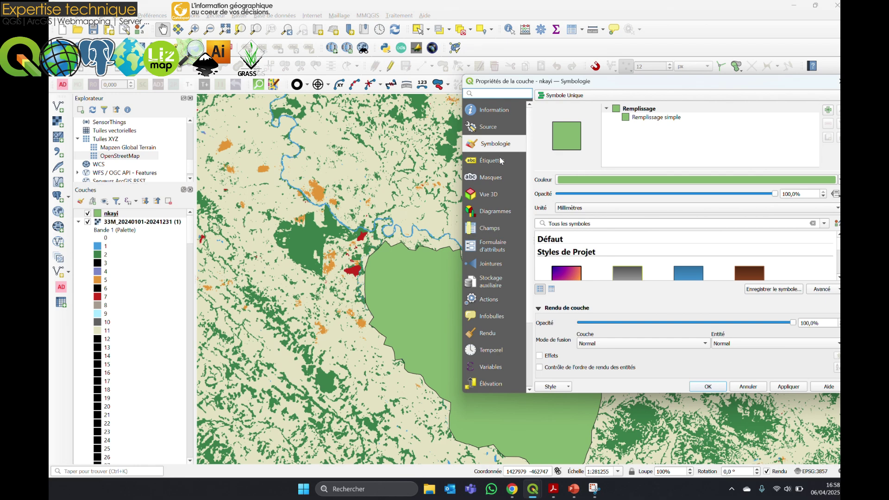
Give the nkayi layer's simple fill a transparent fill colour and a 0.46 mm stroke width.
left_click(673, 118)
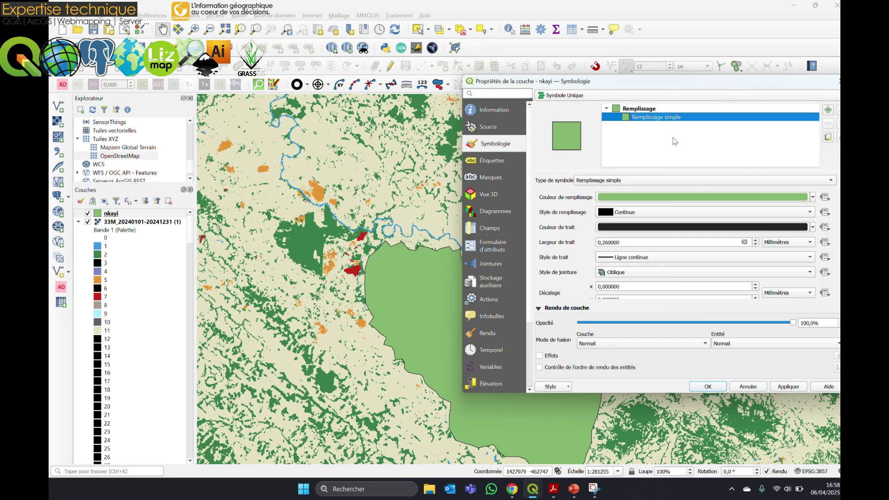
left_click(813, 197)
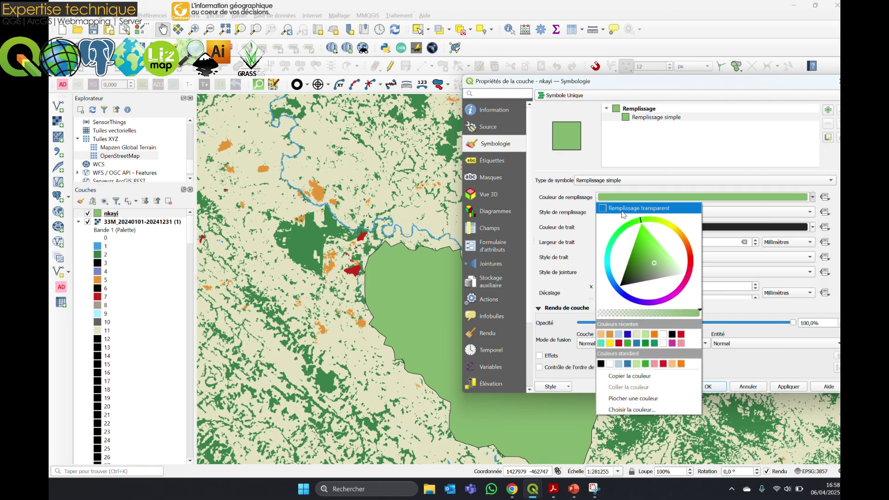
left_click(622, 211)
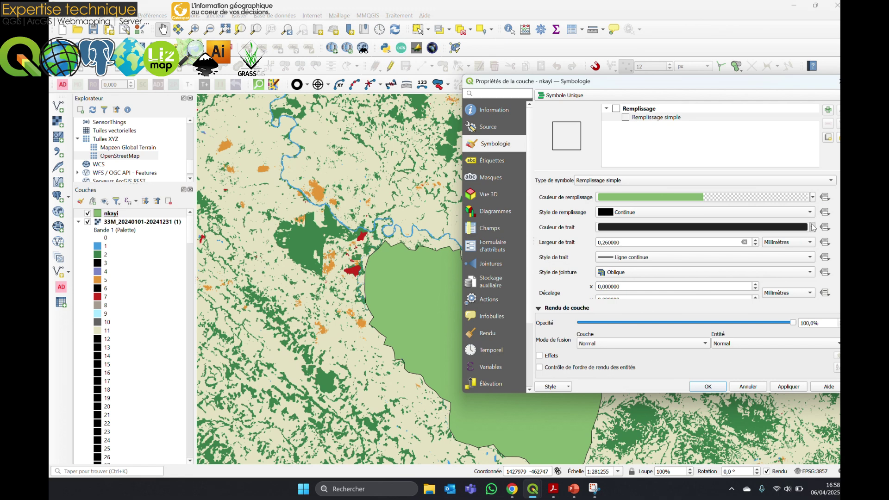
left_click(755, 240)
left_click(787, 387)
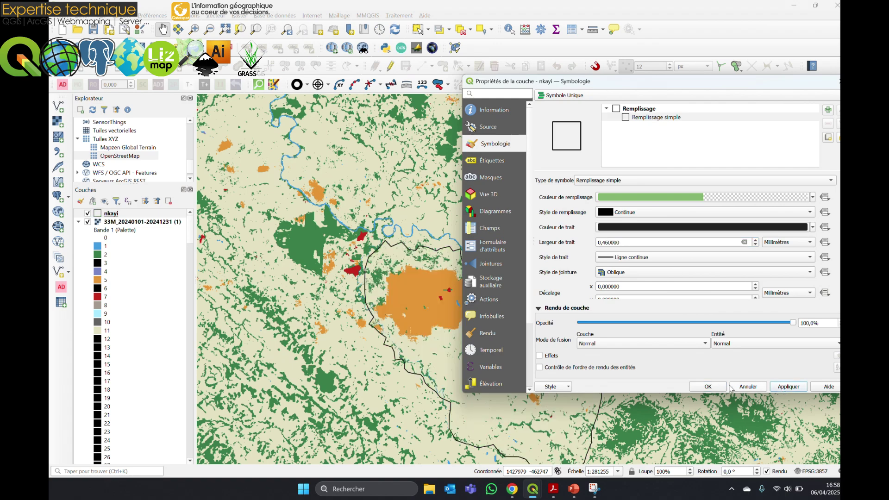
left_click(708, 386)
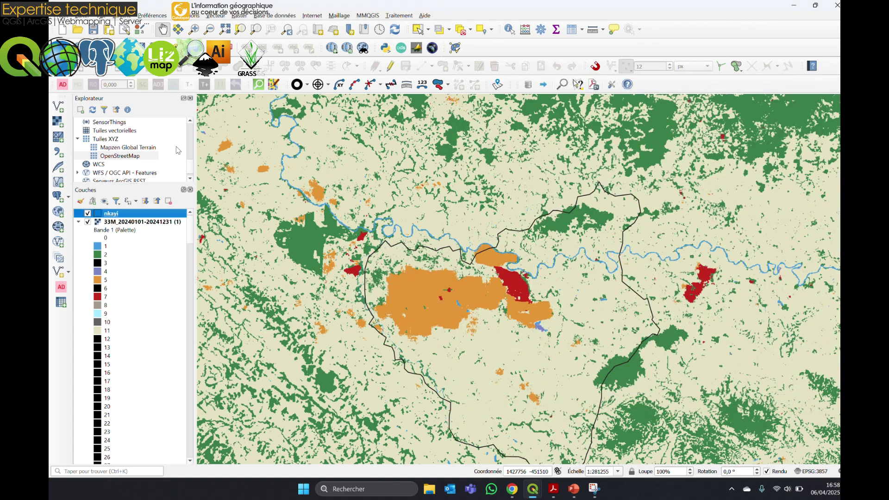
left_click(240, 15)
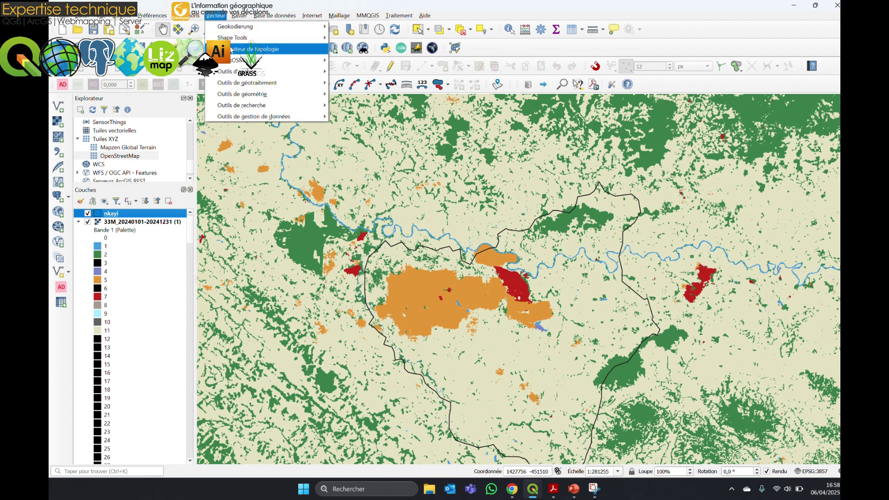
left_click(245, 17)
left_click(245, 17)
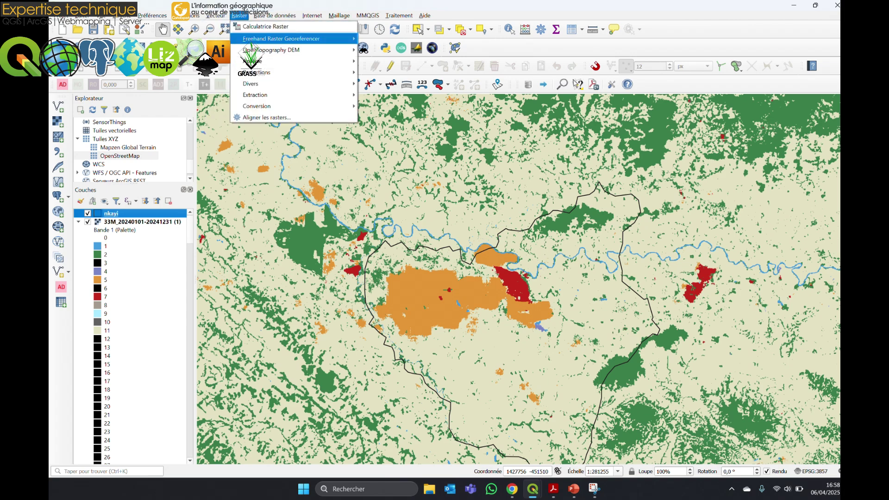
mouse_move(256, 62)
mouse_move(257, 96)
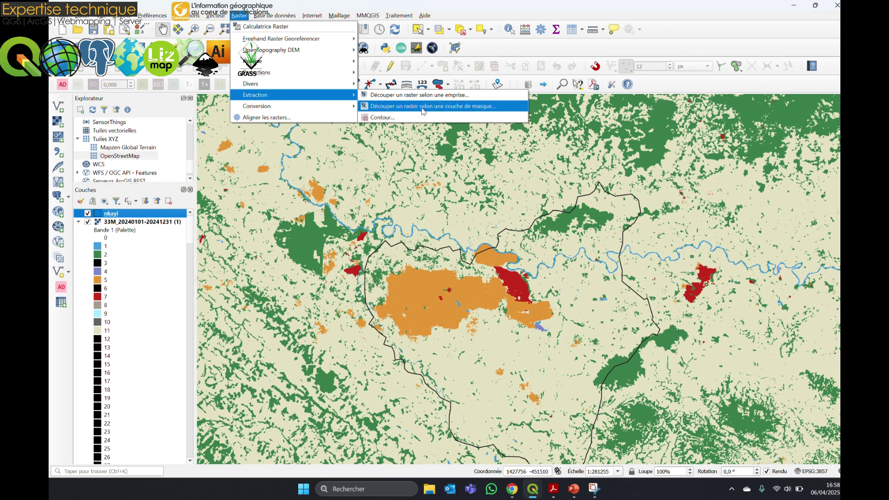
left_click(415, 108)
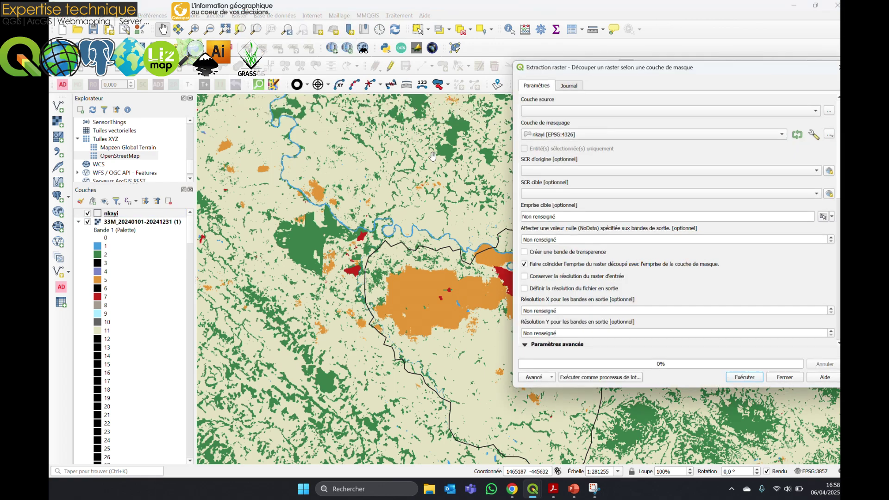
left_click(723, 111)
left_click(608, 111)
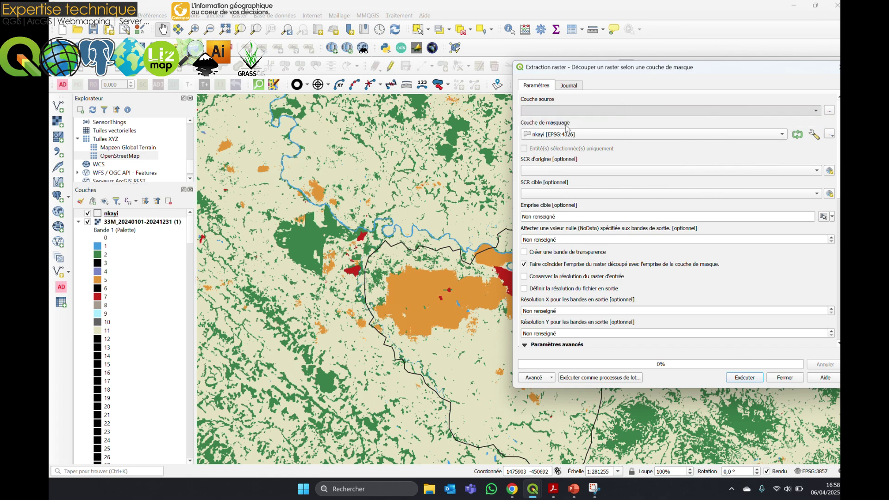
left_click(783, 109)
left_click(649, 112)
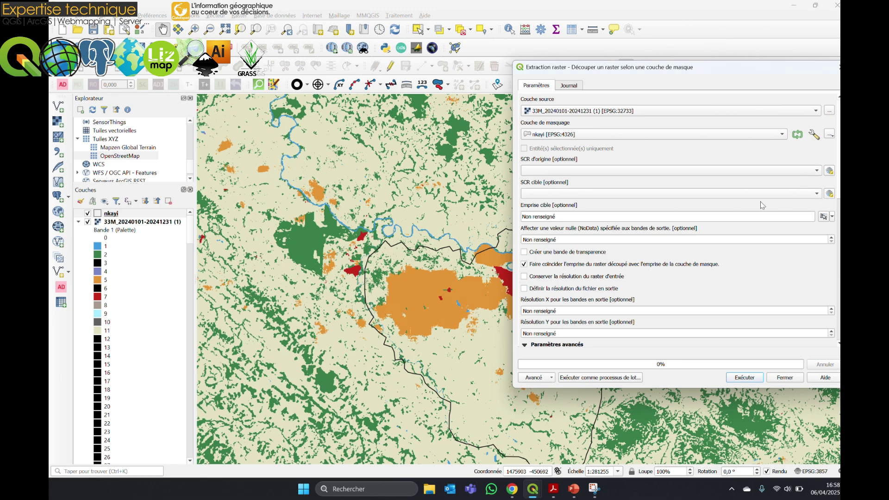
left_click(745, 378)
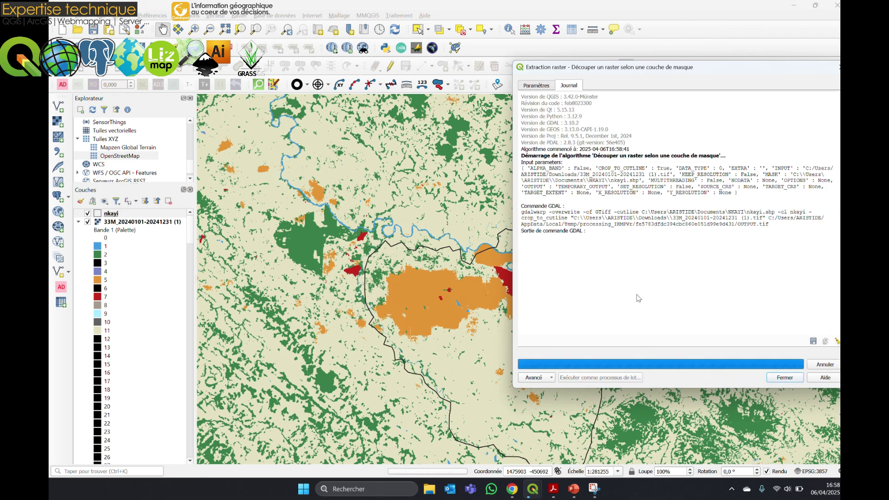
left_click(784, 379)
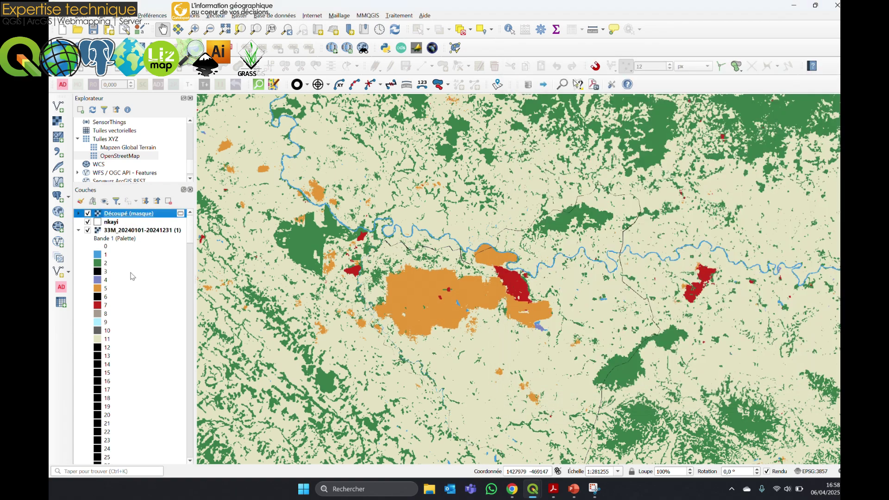
Hide the original 33M raster and collapse its legend, then expand the clipped raster's palette legend.
left_click(87, 230)
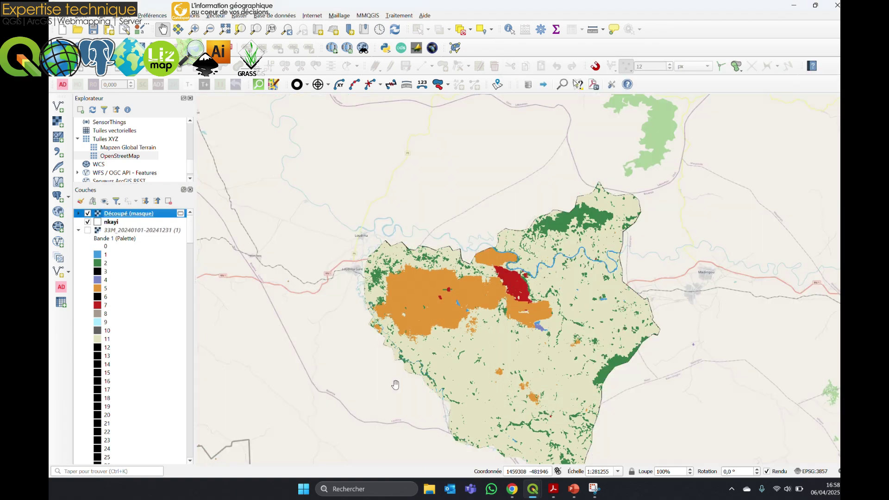
left_click_drag(447, 274, 375, 196)
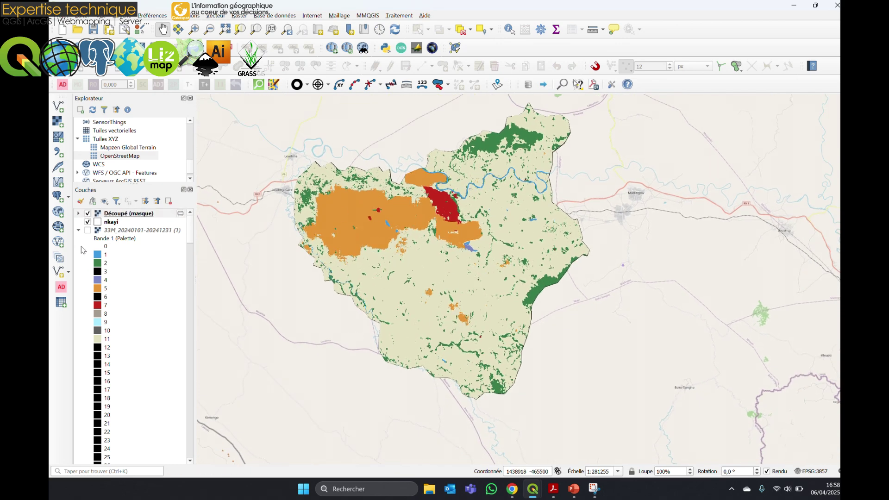
left_click(78, 231)
left_click(78, 213)
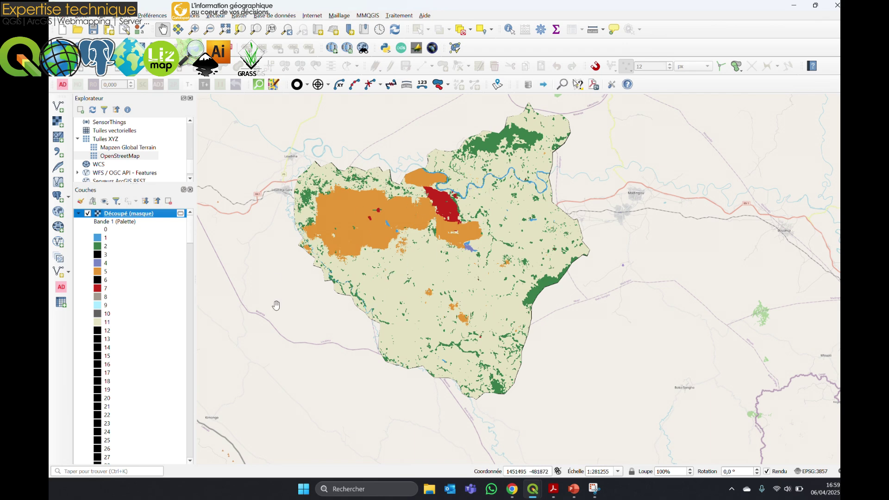
In the clipped raster's symbology, label palette value 1 as Eau and value 2 as Vegetation.
double_click(104, 240)
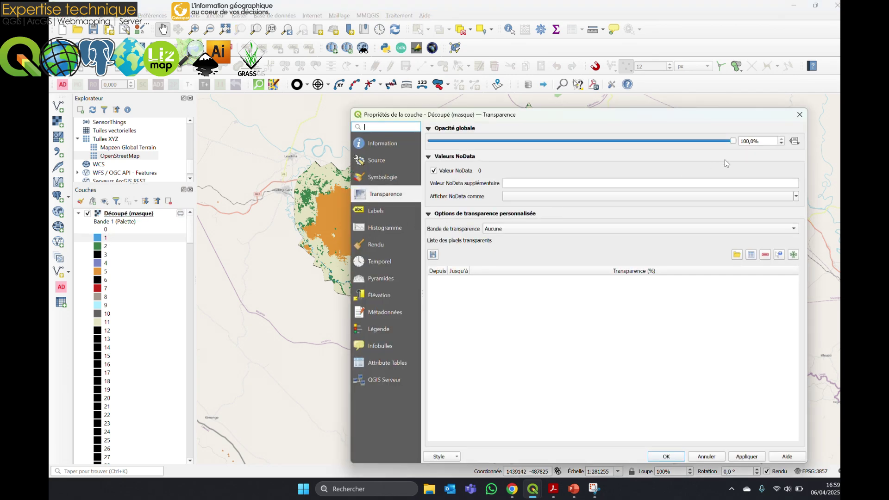
left_click(800, 114)
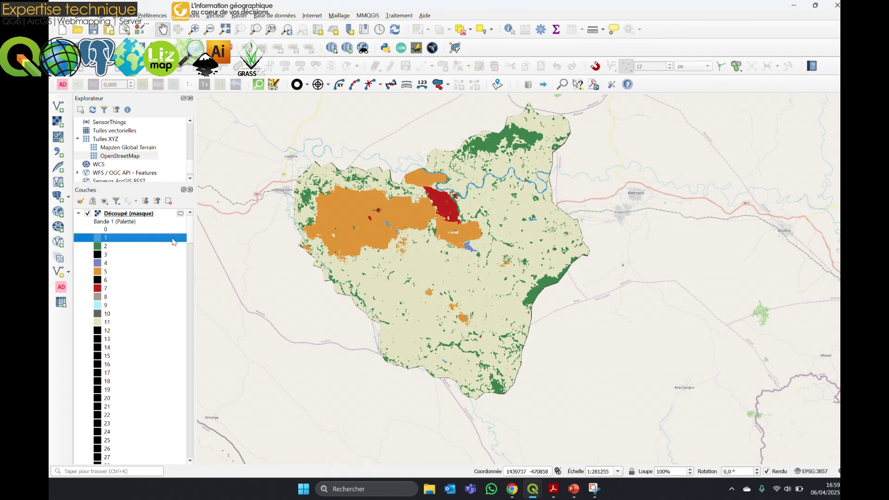
double_click(173, 241)
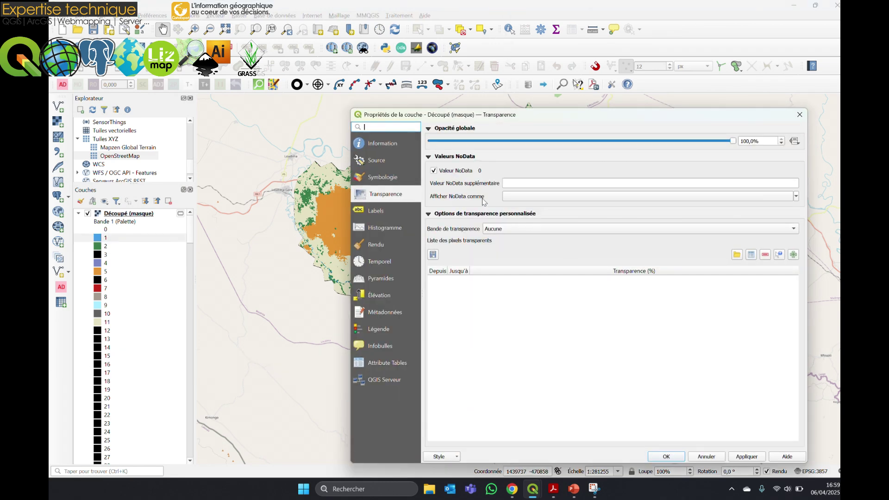
left_click(388, 178)
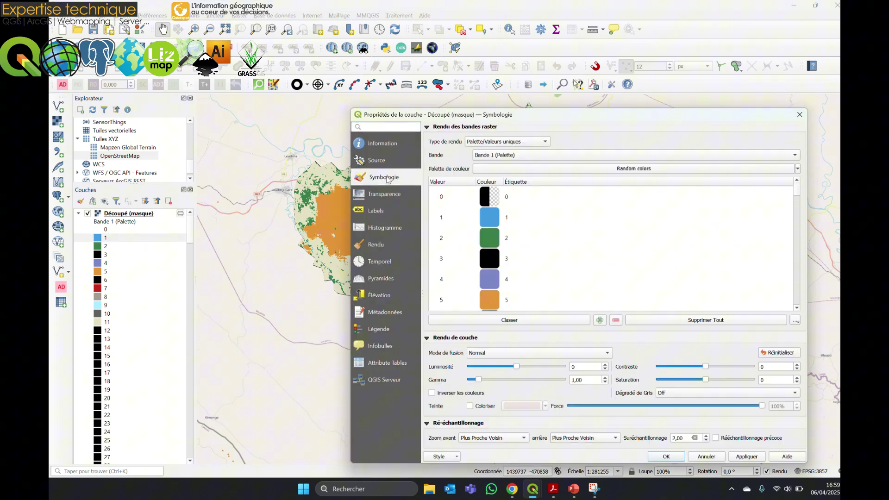
double_click(510, 219)
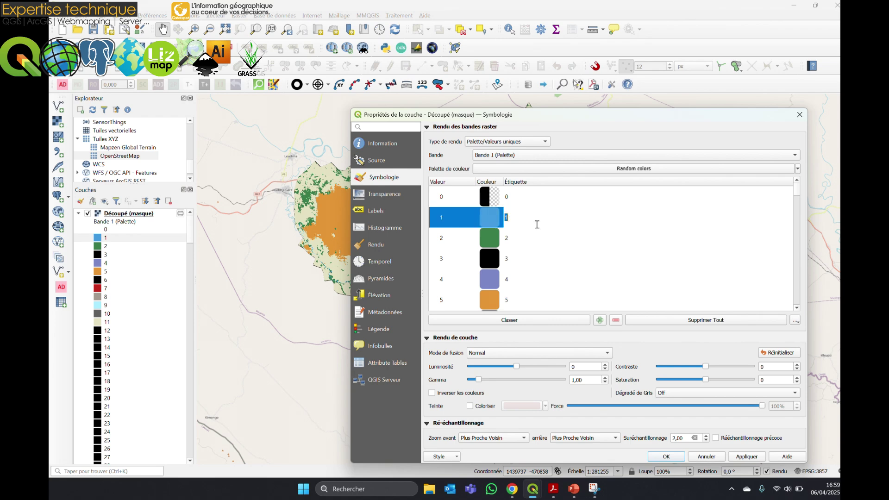
double_click(514, 239)
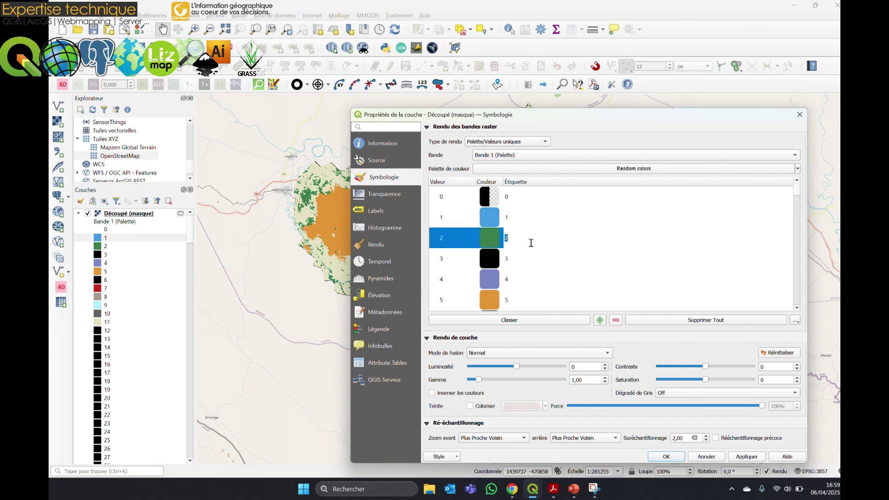
double_click(511, 223)
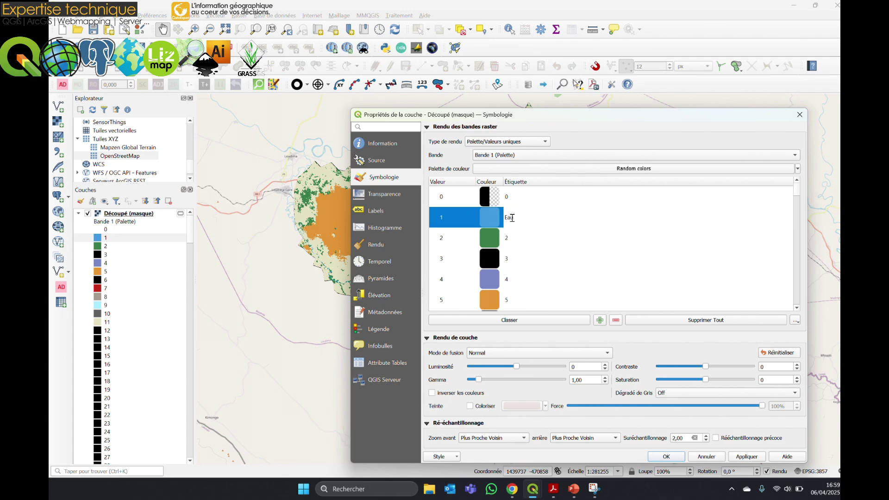
double_click(514, 240)
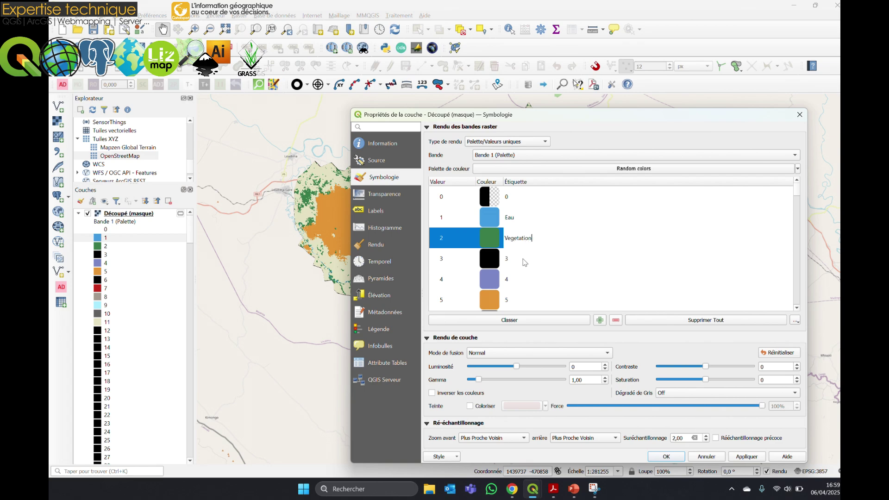
left_click(517, 261)
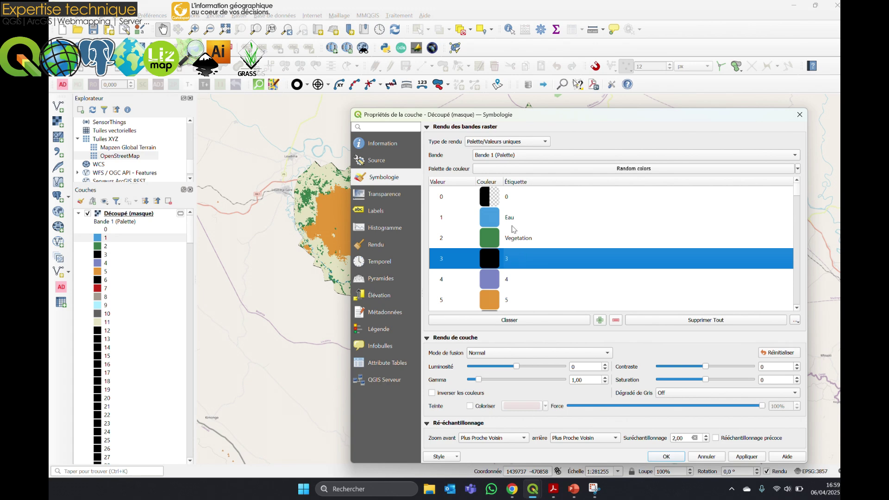
Check the class legend in the browser's Land Cover Explorer, and return to QGIS to apply the clipped raster's labels.
left_click(512, 489)
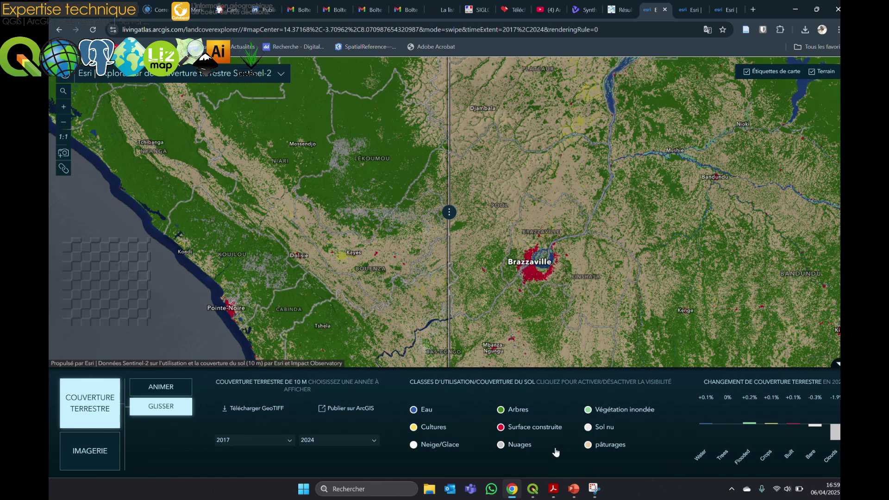
left_click(511, 491)
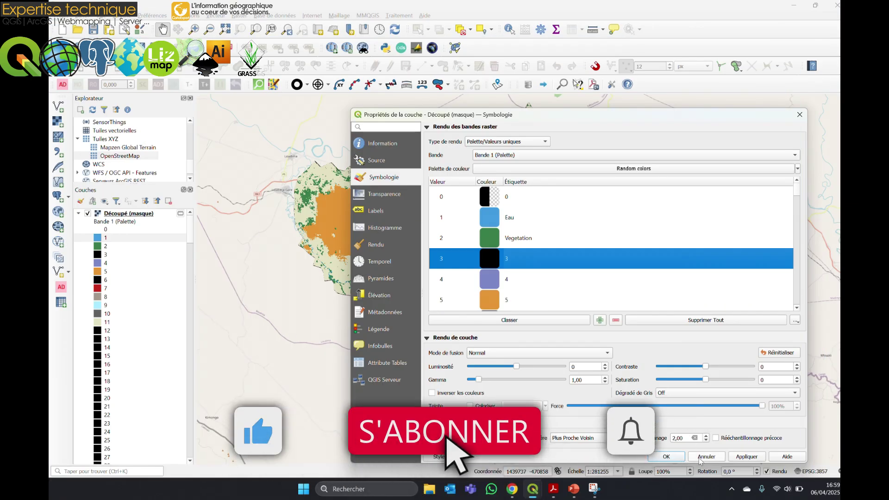
left_click(667, 457)
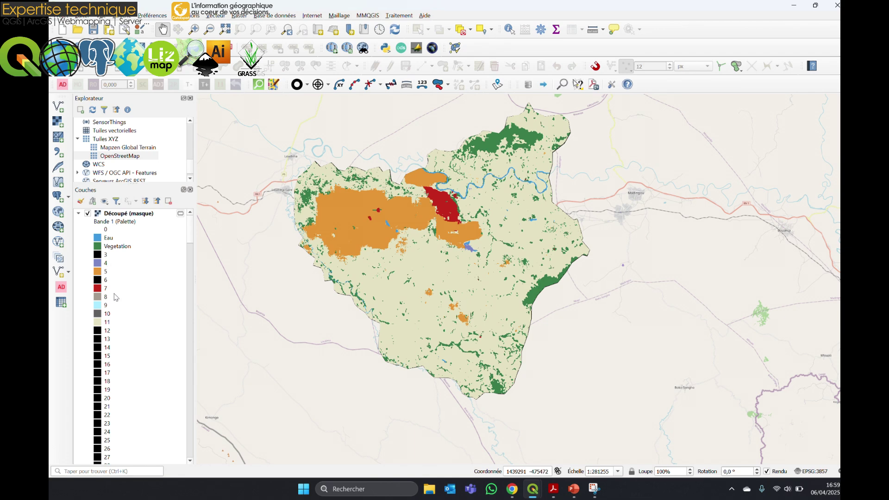
Delete the unused palette entries 12 to 255 from the clipped raster's symbology.
double_click(106, 332)
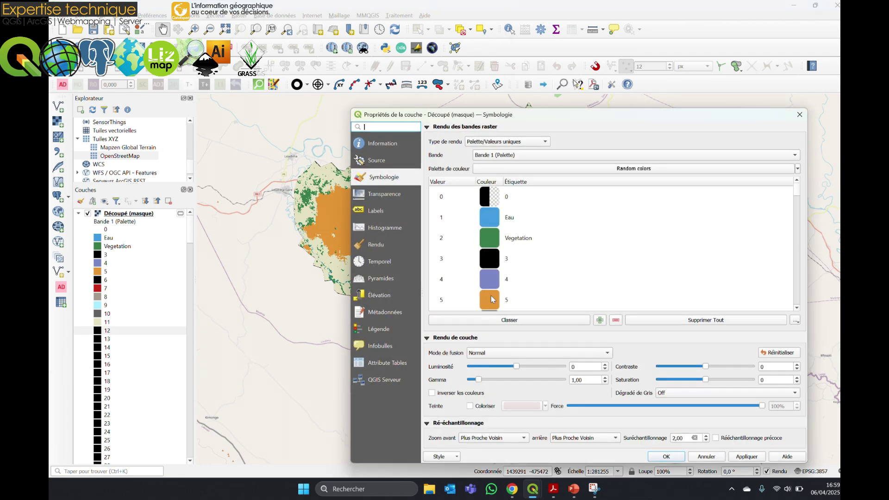
scroll(522, 231, "down", 3)
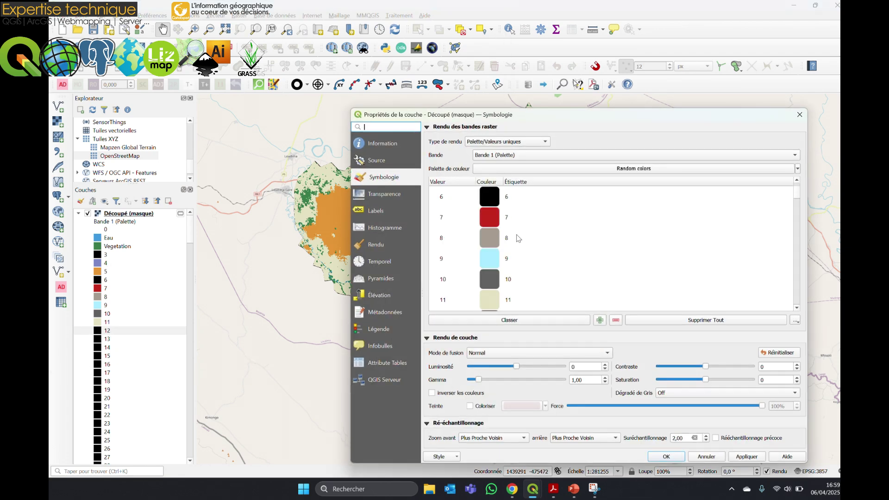
left_click(495, 262)
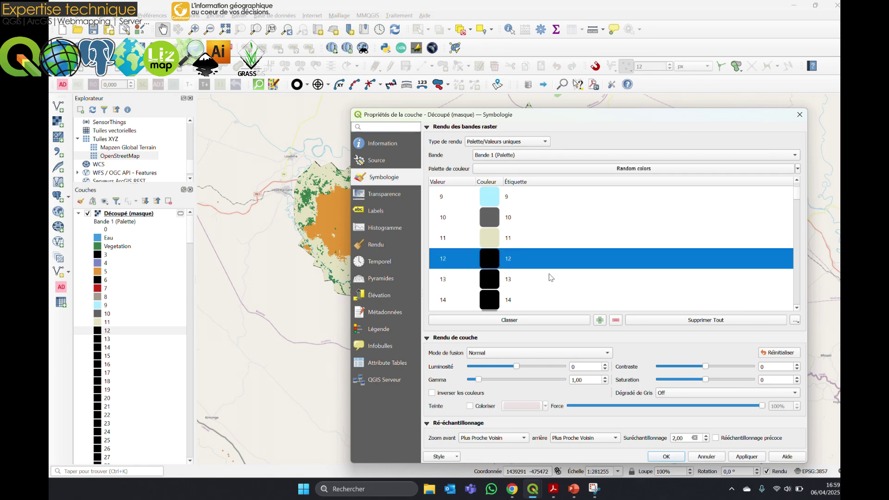
scroll(552, 277, "down", 20)
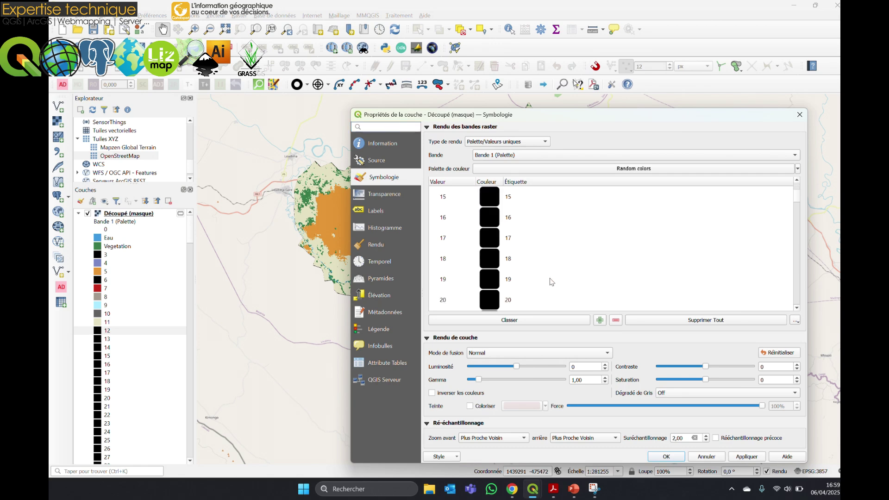
scroll(552, 281, "down", 20)
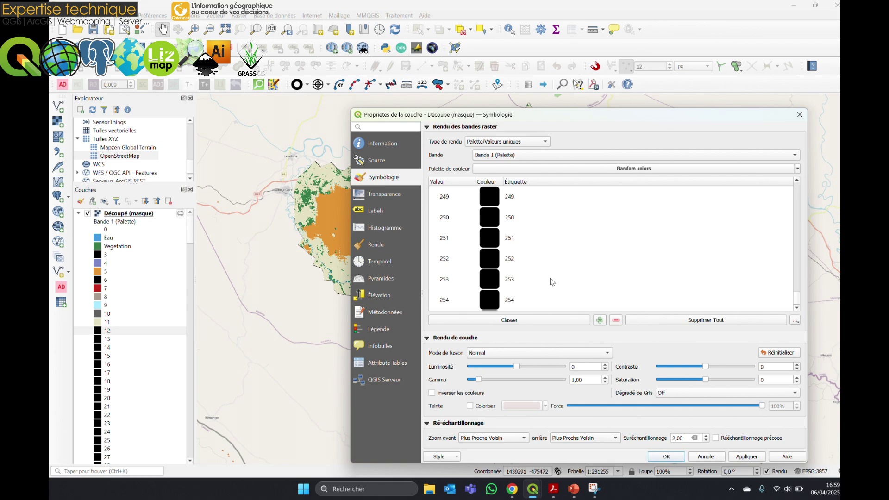
left_click(508, 305, "shift")
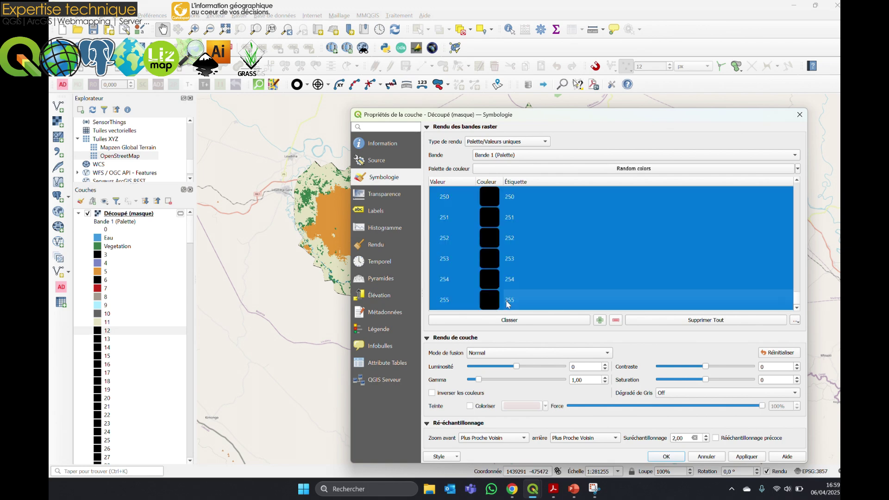
left_click(614, 321)
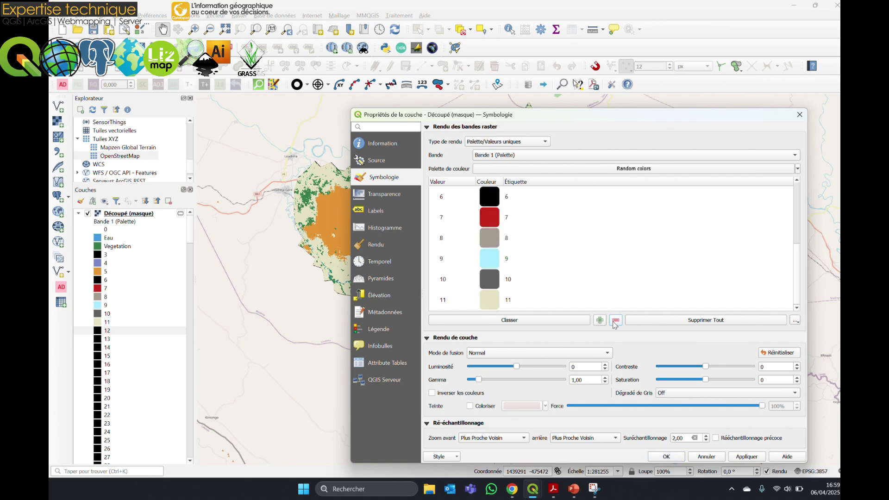
Apply the reduced palette to the clipped raster, close its properties, and expand its legend in the layer list.
left_click(738, 457)
left_click(664, 457)
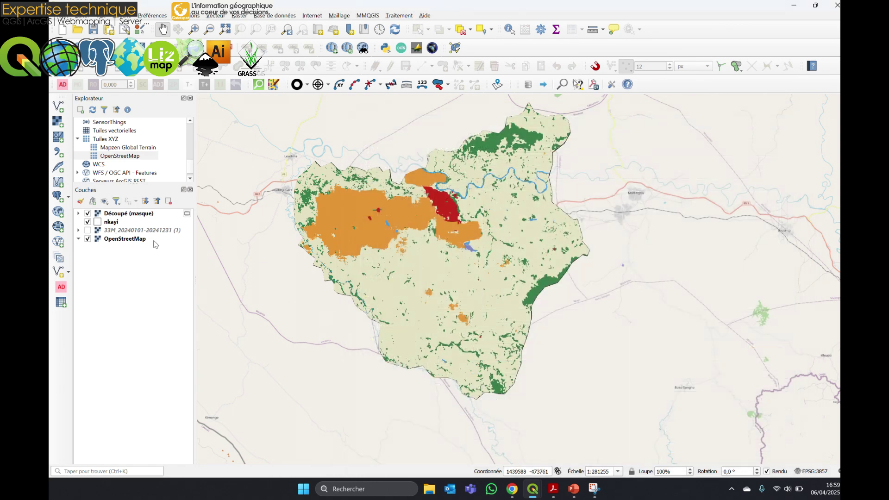
left_click(79, 214)
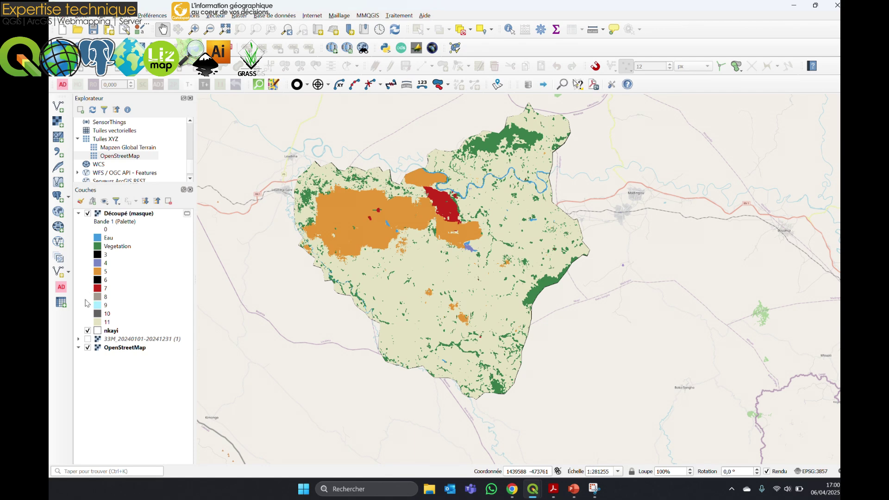
Compare the land cover class legend of the browser's Land Cover Explorer with the clipped raster's palette values and colours in QGIS.
left_click(512, 489)
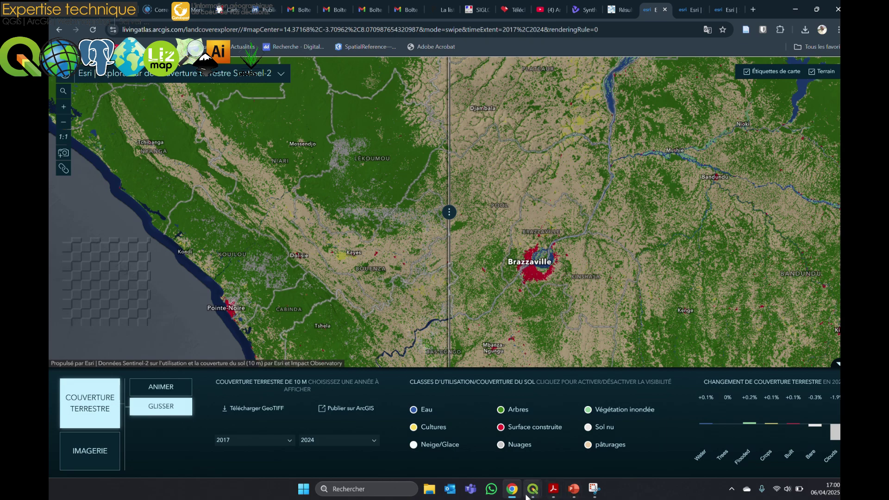
mouse_move(533, 489)
left_click(628, 442)
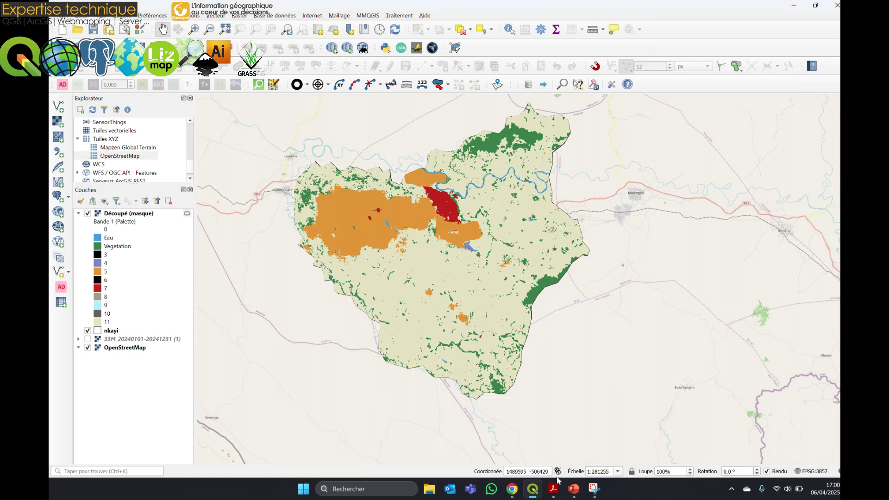
left_click(513, 490)
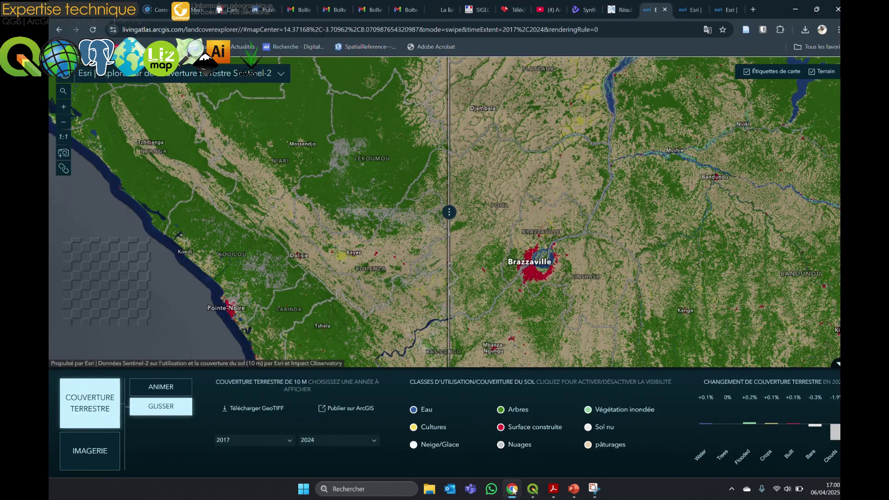
left_click(512, 489)
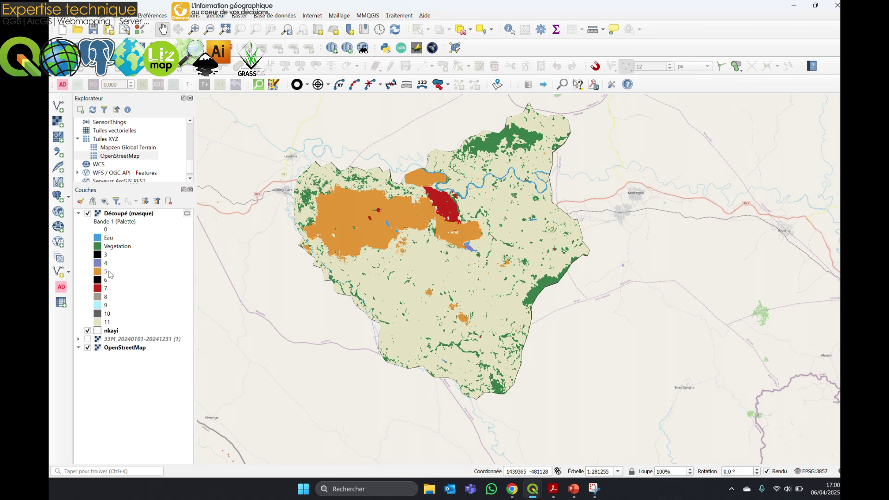
left_click(513, 490)
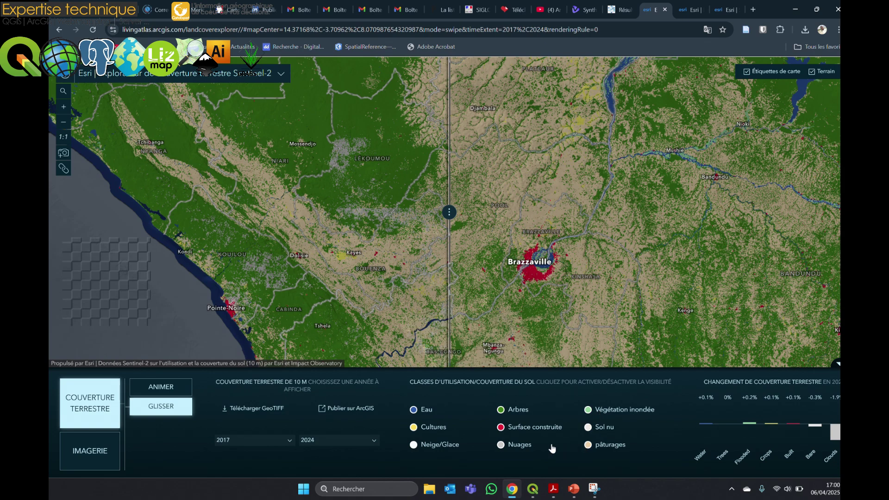
left_click(533, 489)
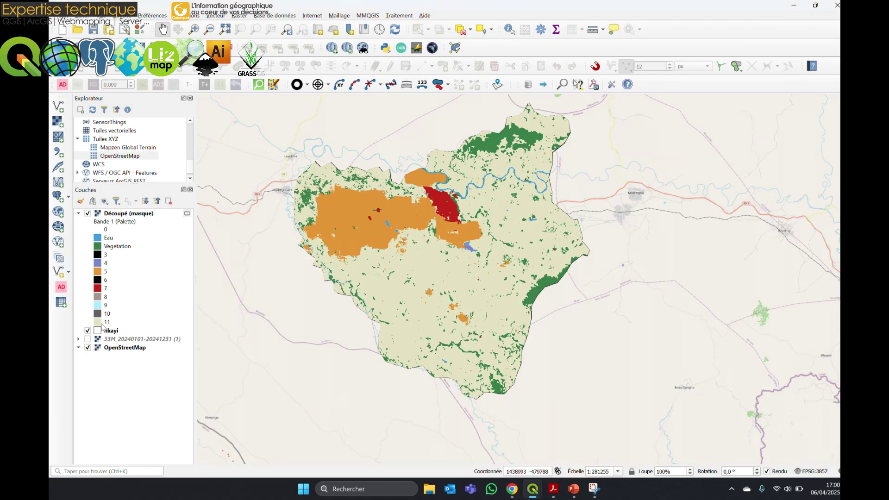
left_click(510, 490)
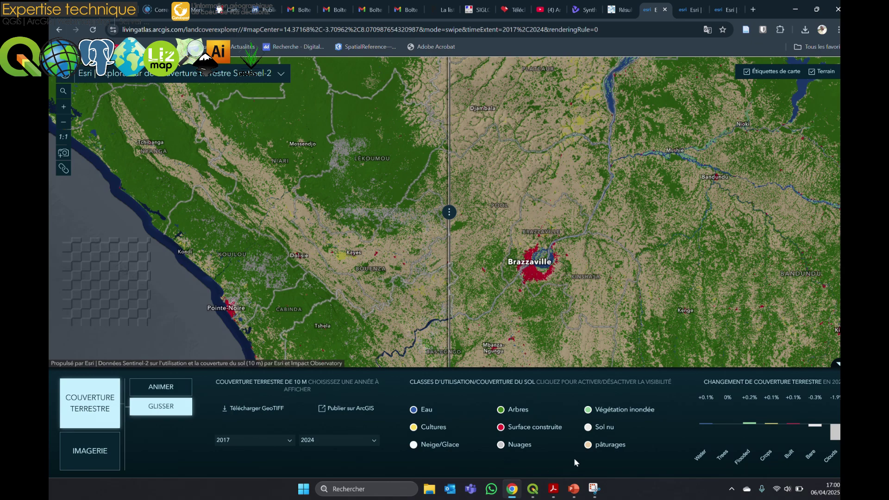
left_click(513, 491)
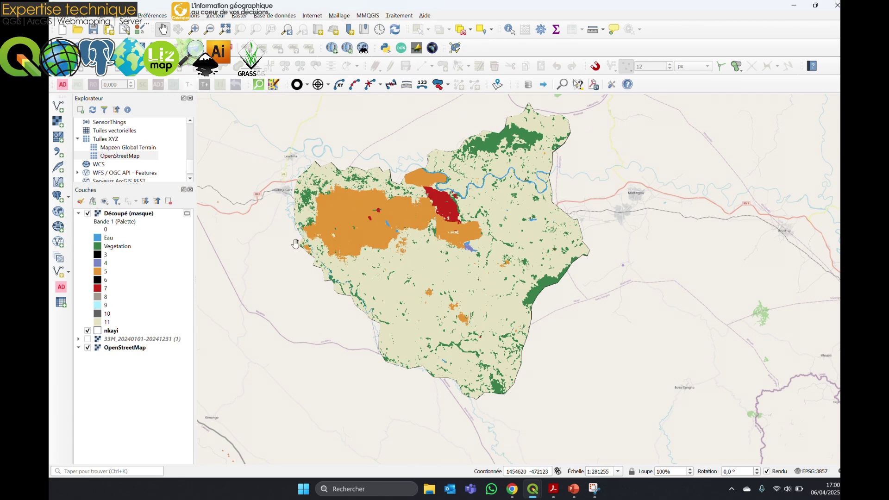
Create a new print layout titled Congp.
left_click(109, 30)
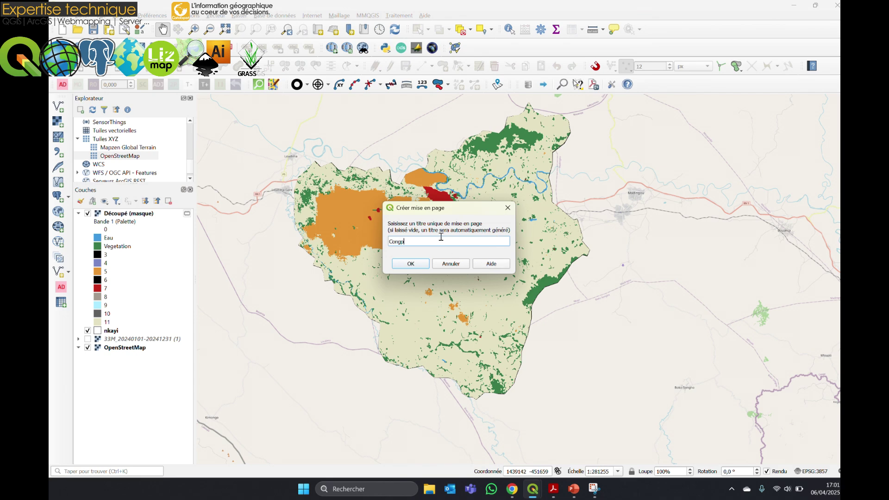
type("Congp")
left_click(426, 264)
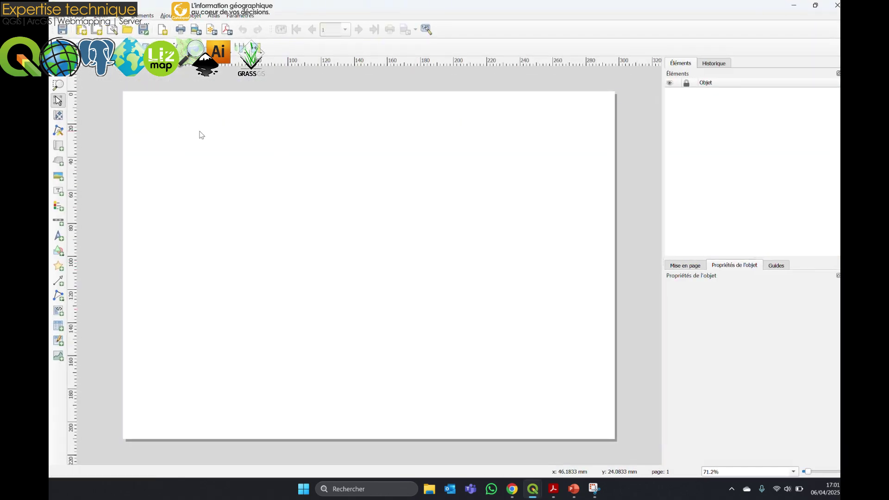
Add a map of the current project view covering nearly the whole layout page, and close the layout window.
left_click(55, 161)
left_click(59, 148)
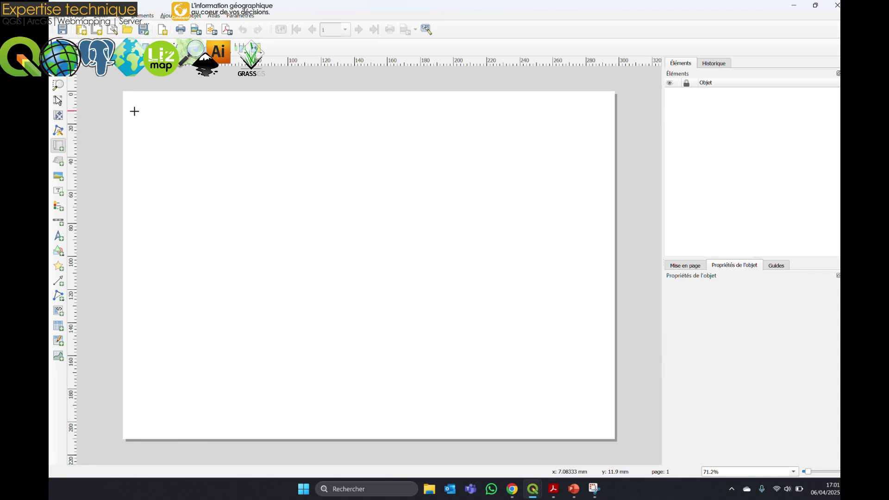
left_click_drag(134, 112, 599, 420)
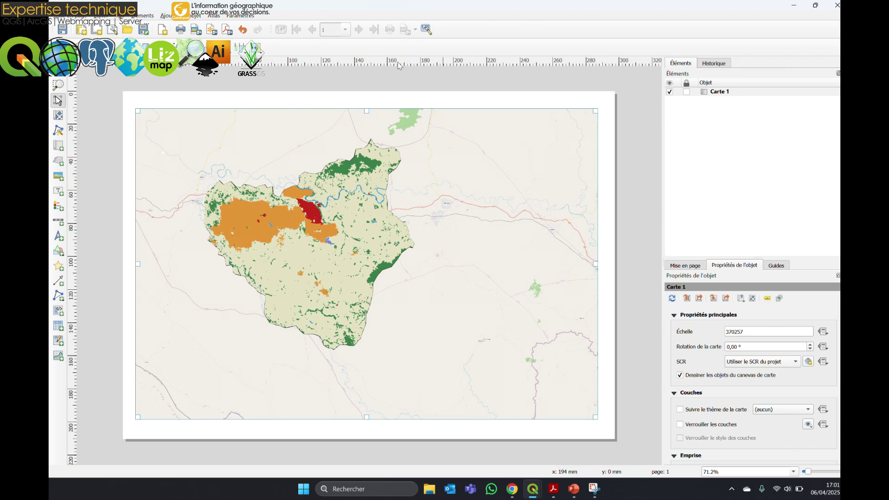
left_click(837, 5)
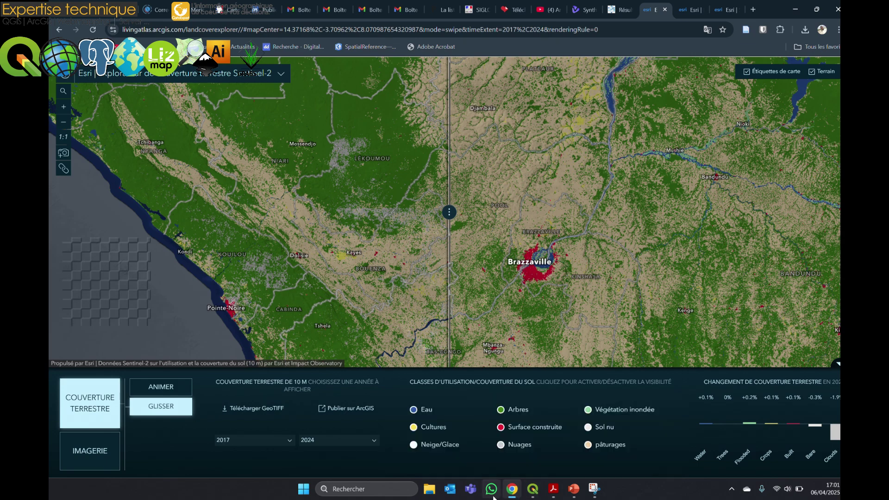
Review the clipped Nkayi raster in QGIS and the wider land cover around Brazzaville in the browser's Land Cover Explorer.
mouse_move(534, 489)
left_click(640, 437)
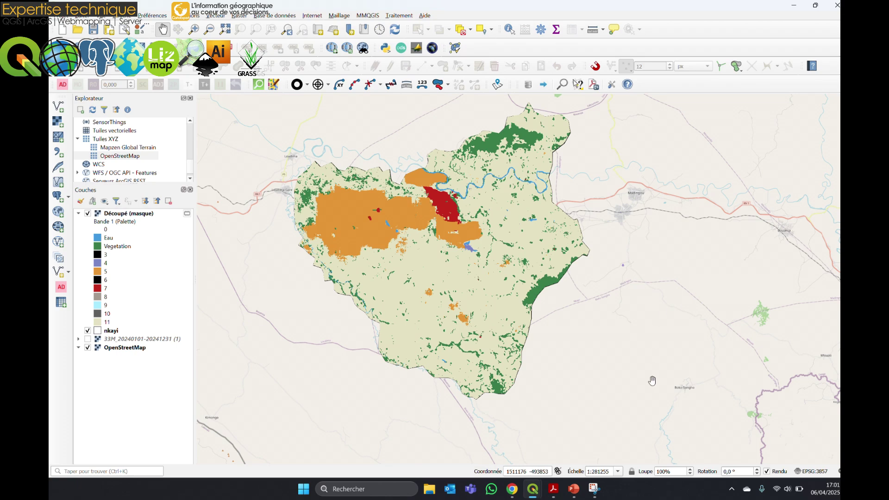
left_click(509, 493)
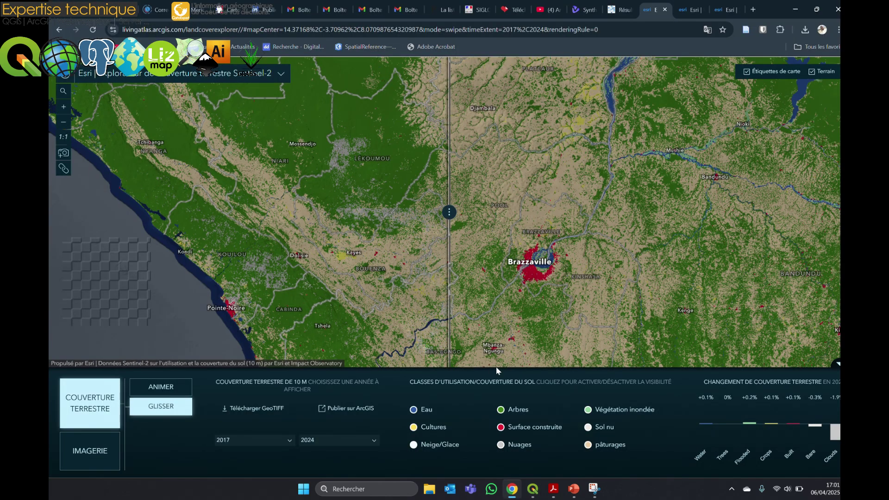
left_click(513, 494)
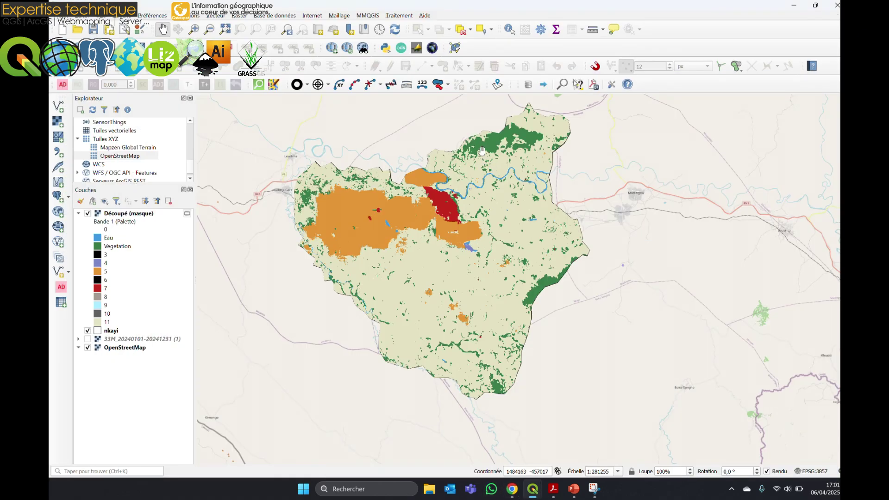
left_click_drag(462, 206, 465, 242)
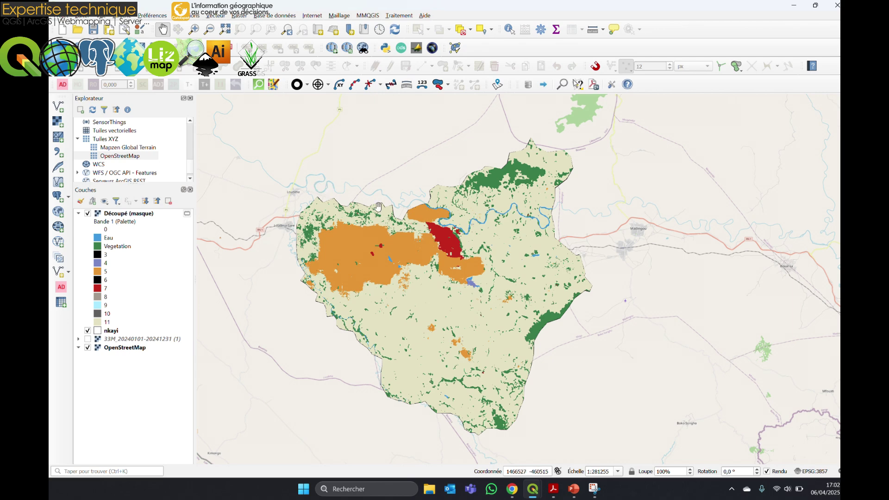
mouse_move(512, 490)
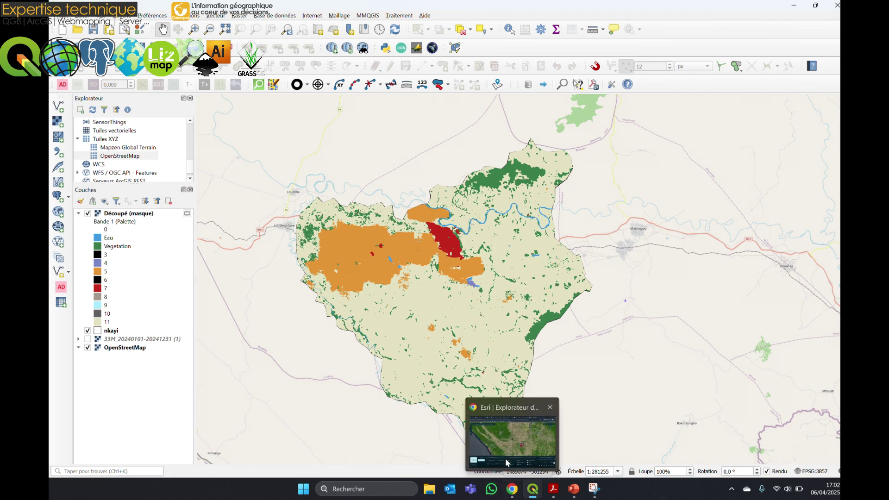
left_click(512, 445)
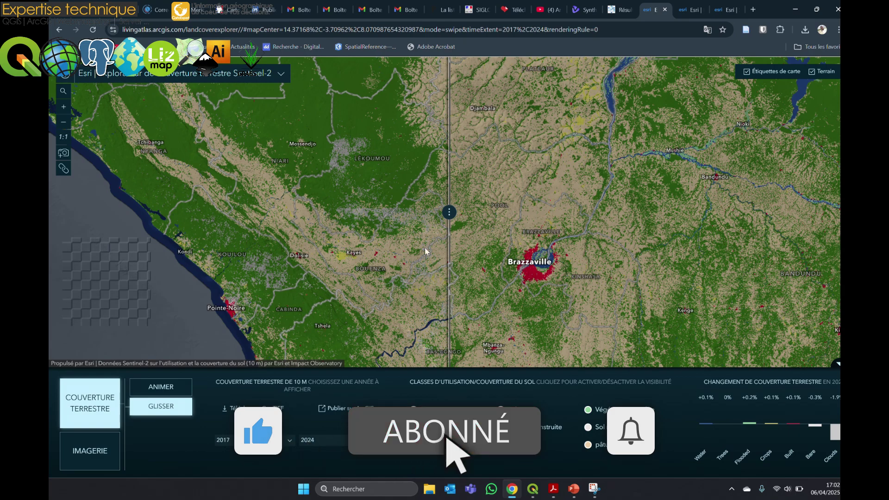
scroll(417, 139, "down", 2)
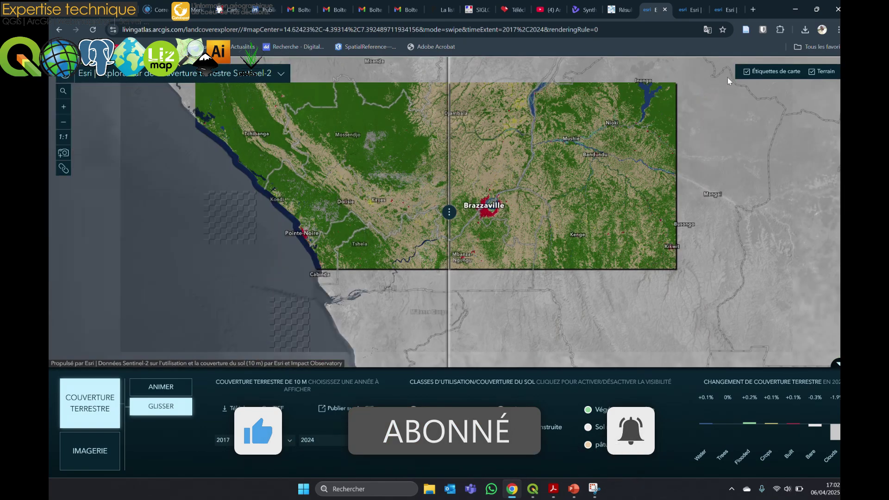